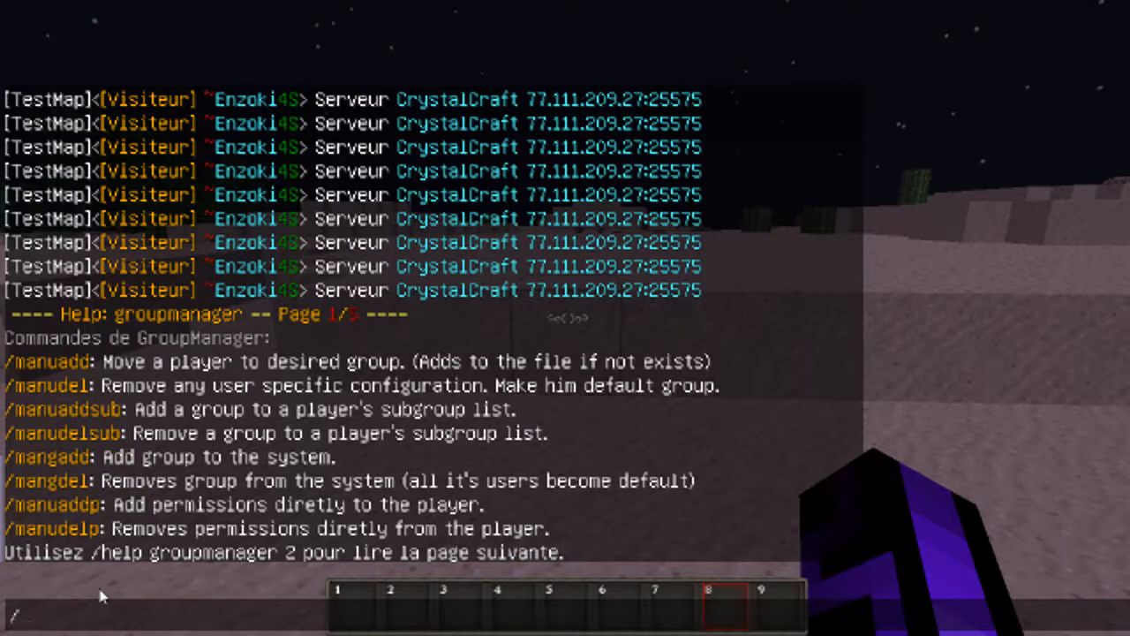
- Display the server's general command list with /help
{"action": "type", "text": "HEL"}
{"action": "key", "text": "BackSpace"}
{"action": "key", "text": "BackSpace"}
{"action": "key", "text": "BackSpace"}
{"action": "type", "text": "help"}
{"action": "key", "text": "Return"}
- Try to move your own player to the group Admin with /manuadd
{"action": "key", "text": "slash"}
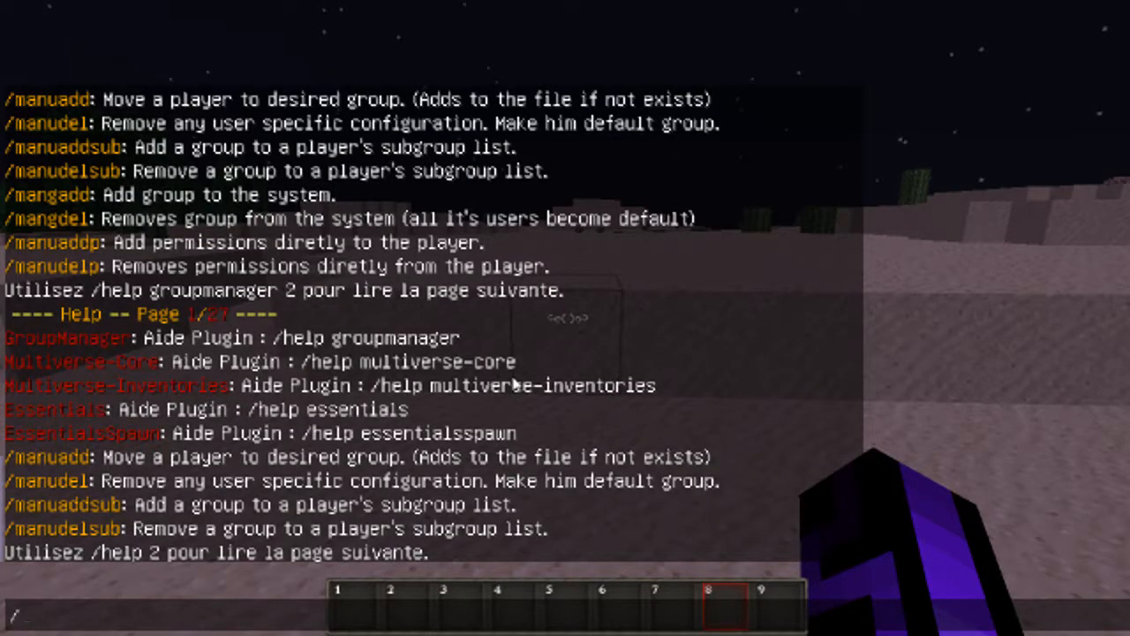
{"action": "scroll", "coordinate": [510, 389], "scroll_direction": "up", "scroll_amount": 1}
{"action": "scroll", "coordinate": [509, 392], "scroll_direction": "down", "scroll_amount": 1}
{"action": "type", "text": "manuadd"}
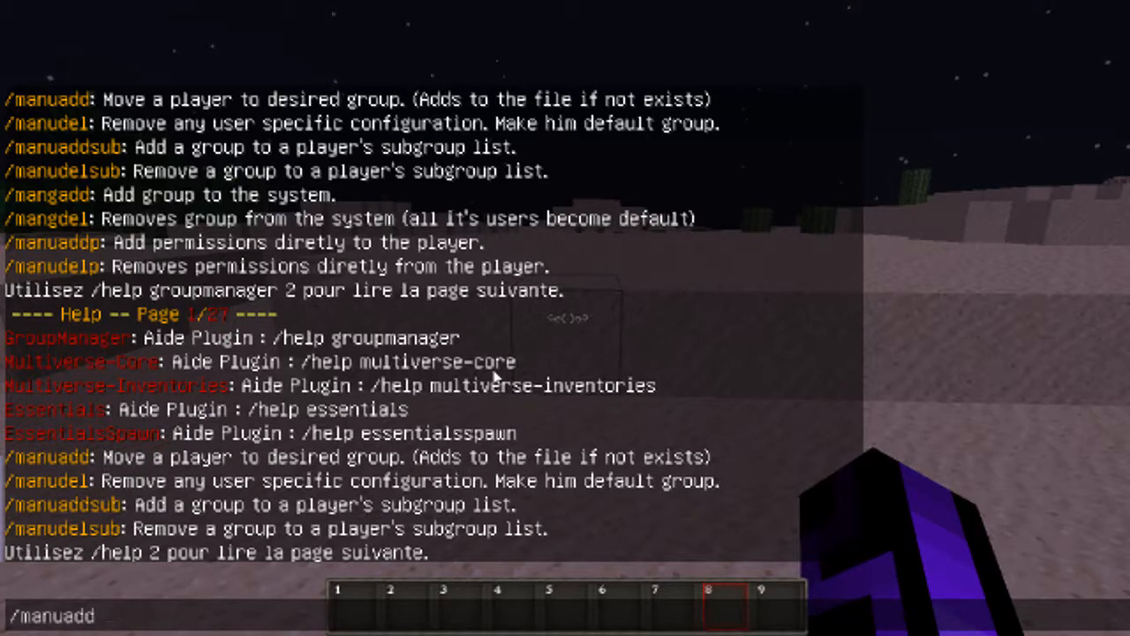
{"action": "type", "text": " Enzoki4S "}
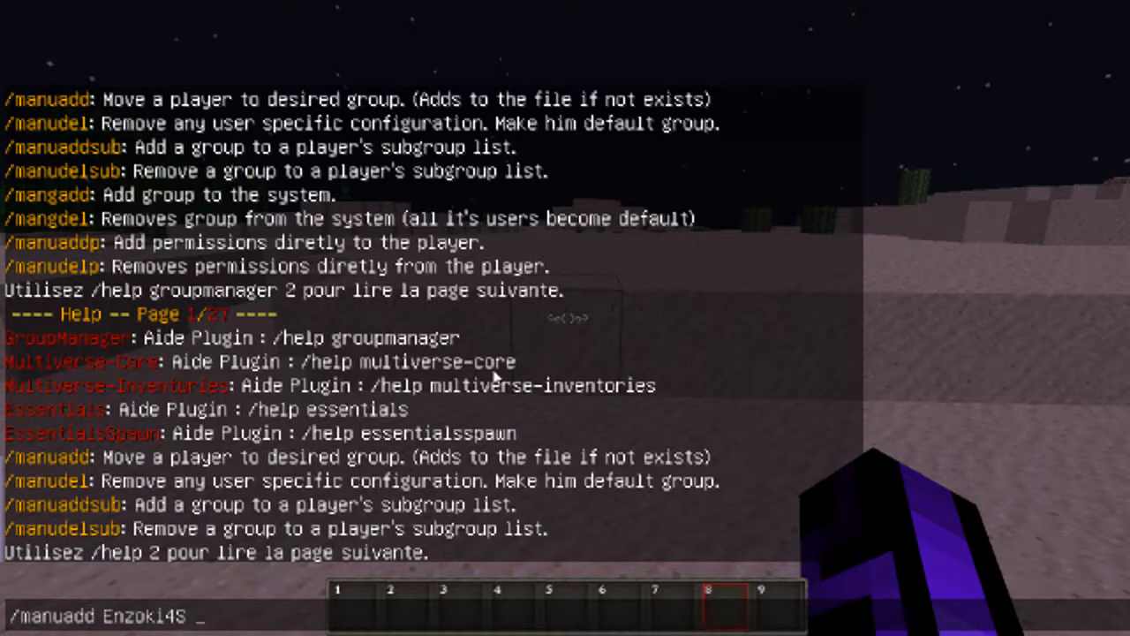
{"action": "type", "text": "Admin"}
{"action": "key", "text": "Return"}
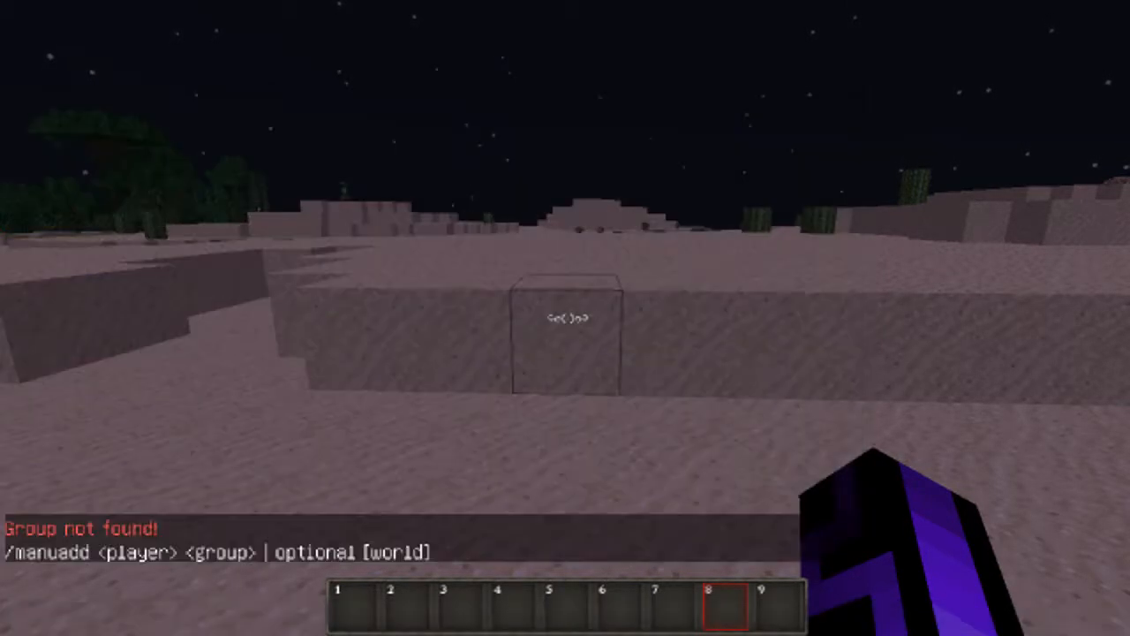
- Try the /manuadd command again for your own player with the group name Admins
{"action": "key", "text": "slash"}
{"action": "key", "text": "Up"}
{"action": "type", "text": "s"}
{"action": "key", "text": "Return"}
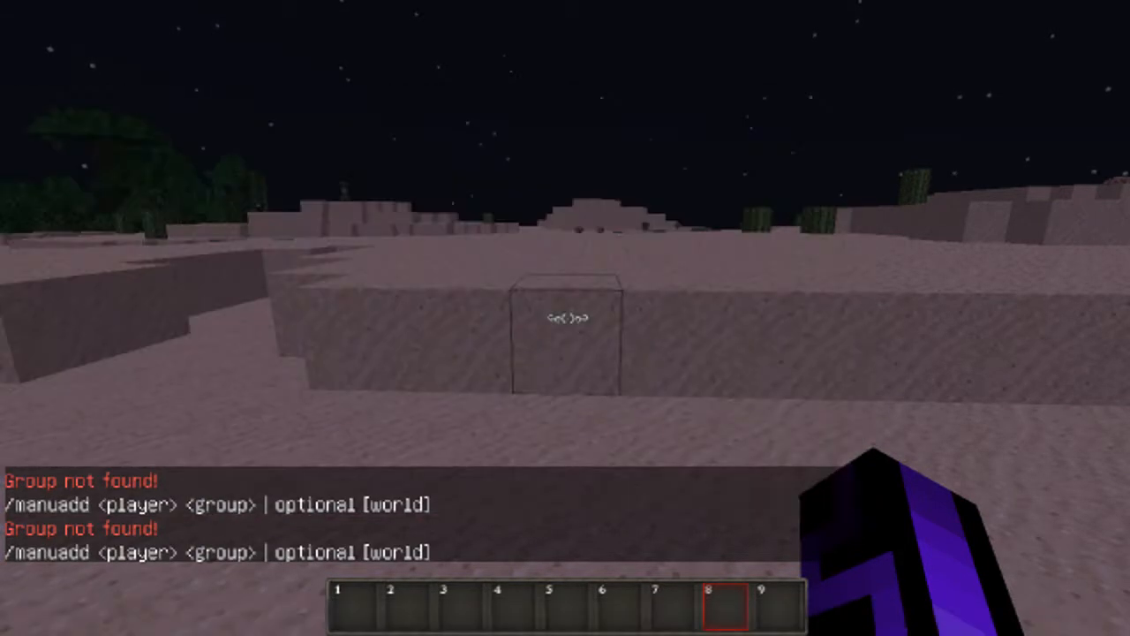
- Move your own player to the group moderateur with /manuadd
{"action": "key", "text": "slash"}
{"action": "key", "text": "Up"}
{"action": "key", "text": "BackSpace"}
{"action": "key", "text": "BackSpace"}
{"action": "key", "text": "BackSpace"}
{"action": "key", "text": "BackSpace"}
{"action": "key", "text": "BackSpace"}
{"action": "type", "text": "moder"}
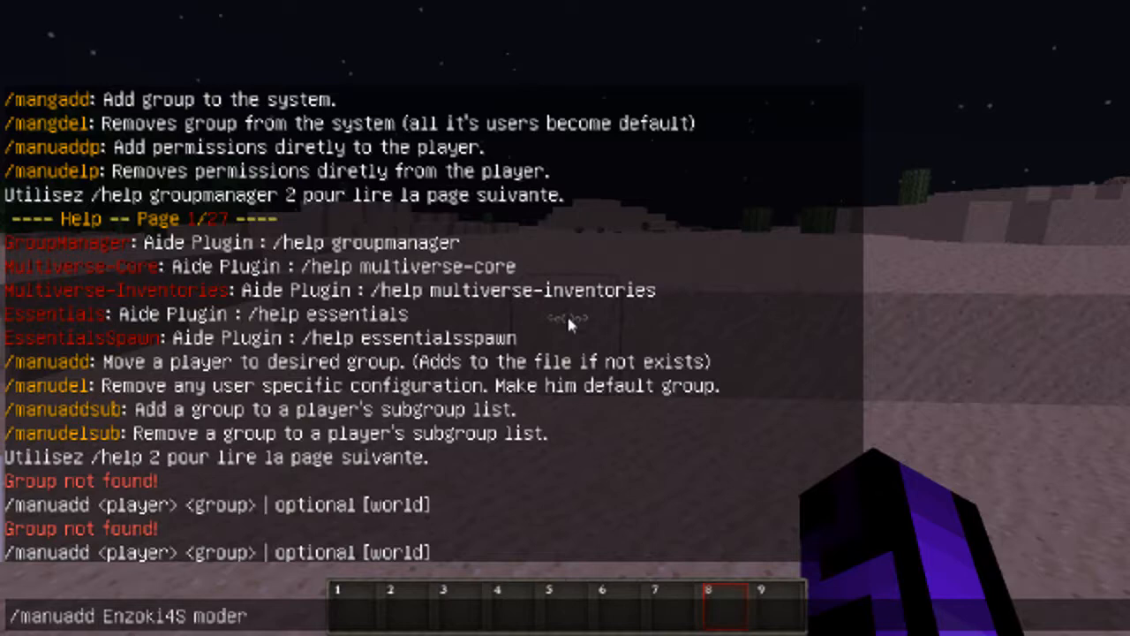
{"action": "type", "text": "ateur"}
{"action": "key", "text": "Return"}
- Send the chat message "Lol" to check the player's group prefix
{"action": "key", "text": "slash"}
{"action": "key", "text": "BackSpace"}
{"action": "type", "text": "Lol"}
{"action": "key", "text": "Return"}
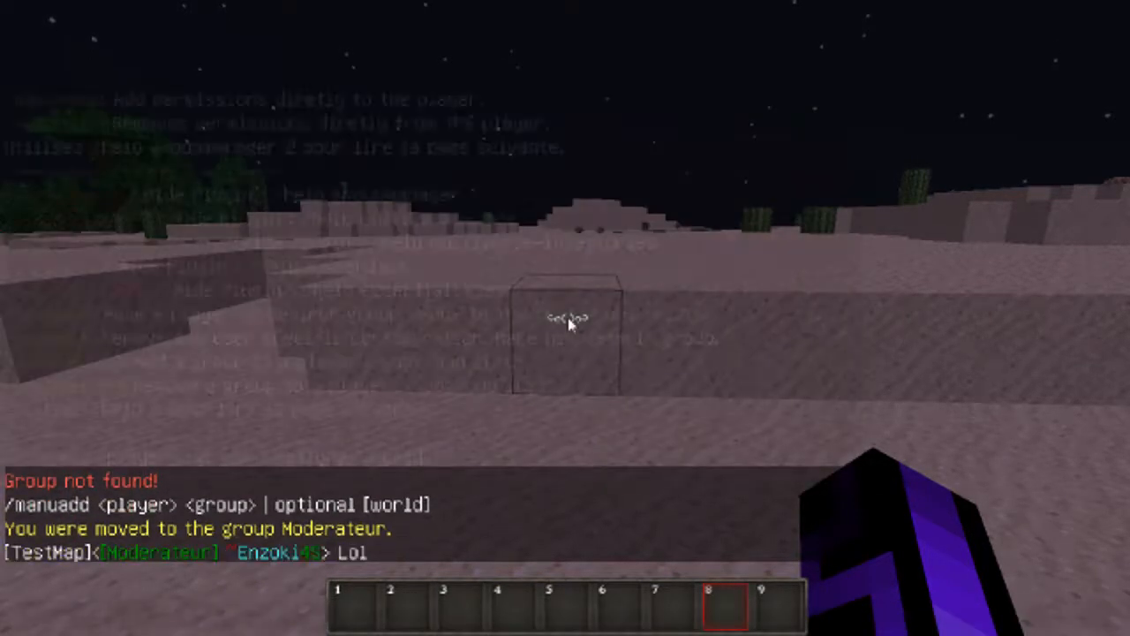
- Display the first page of the GroupManager commands with /help groupmanager
{"action": "key", "text": "slash"}
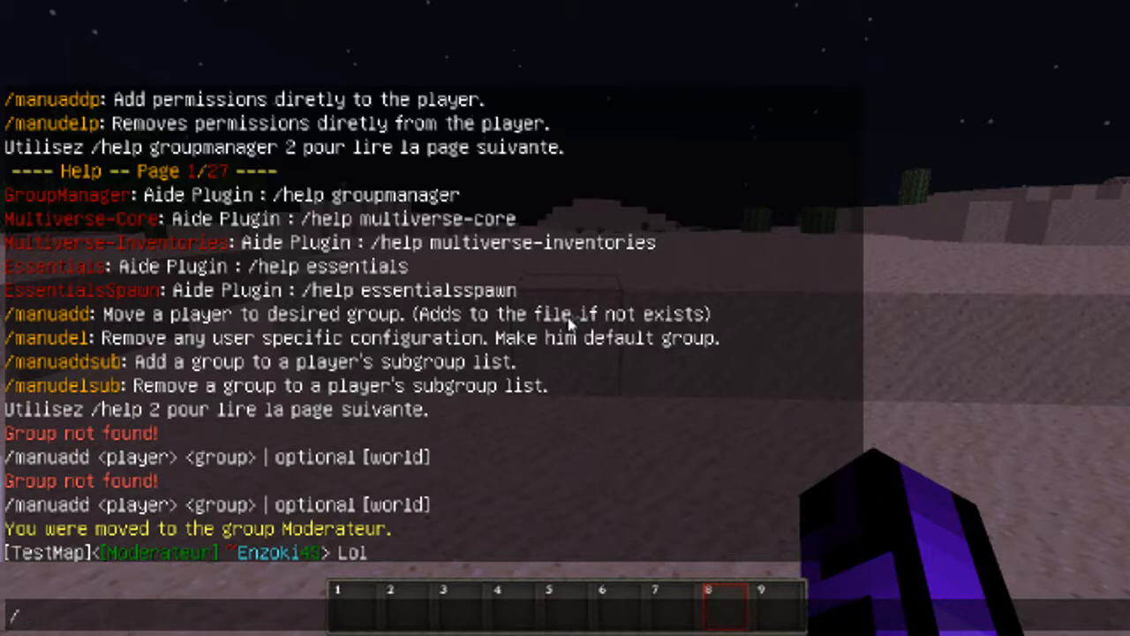
{"action": "key", "text": "Up"}
{"action": "key", "text": "Up"}
{"action": "key", "text": "Up"}
{"action": "key", "text": "Up"}
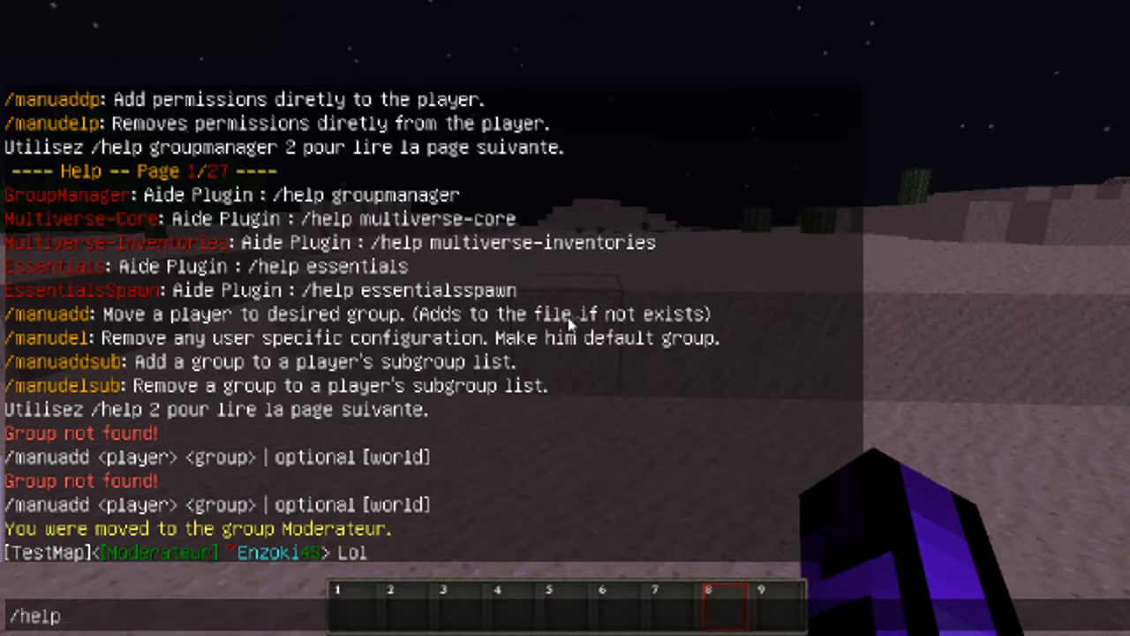
{"action": "key", "text": "Up"}
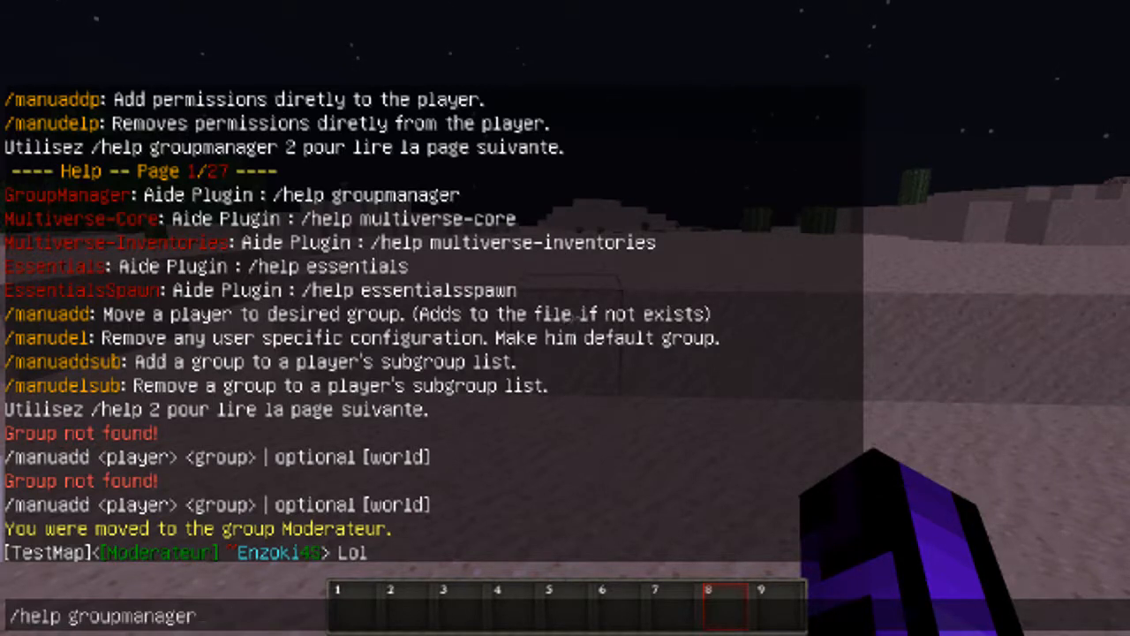
{"action": "key", "text": "Return"}
- Reset your own player to the default group with /manudel
{"action": "key", "text": "slash"}
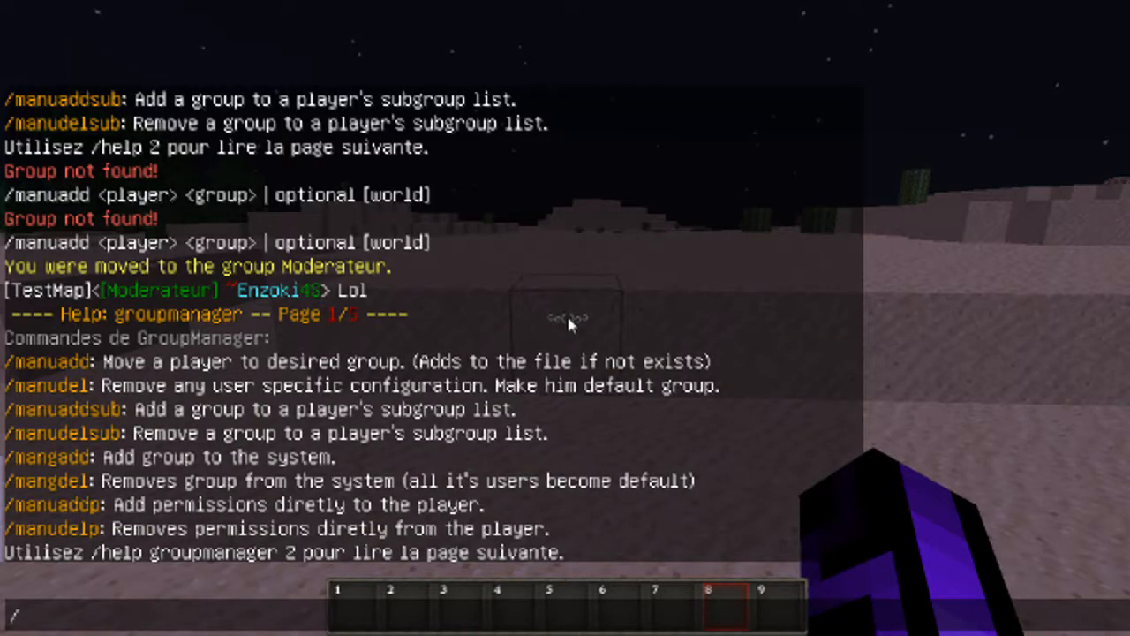
{"action": "type", "text": "manude"}
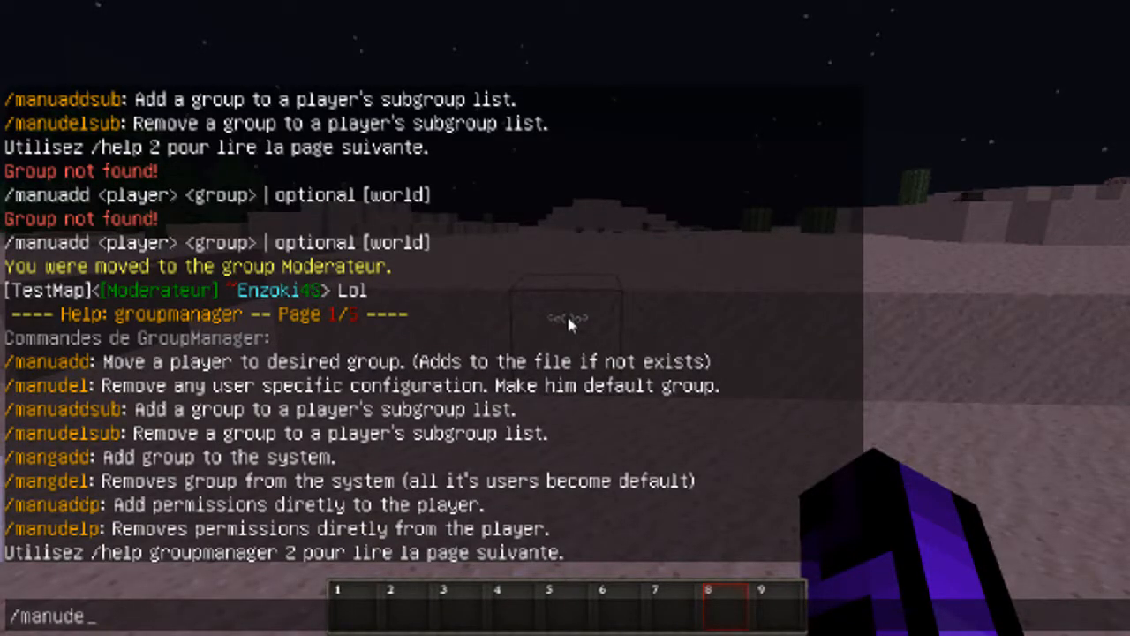
{"action": "type", "text": "l Enzoki4S"}
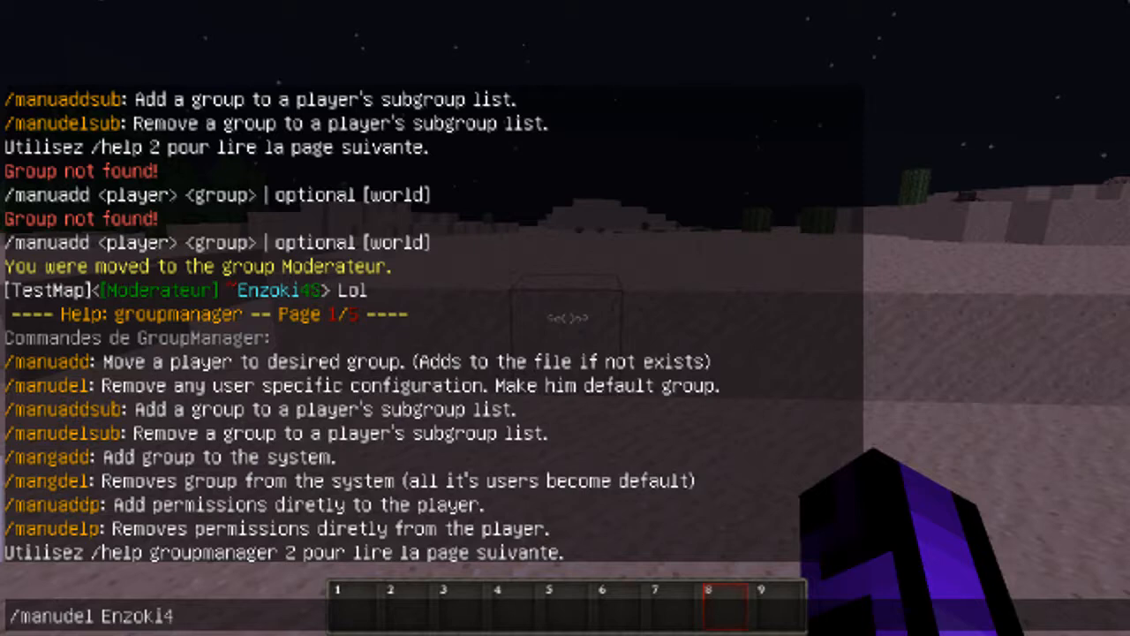
{"action": "key", "text": "Return"}
- Send a "Test*" message in the chat to check the default group's prefix
{"action": "key", "text": "slash"}
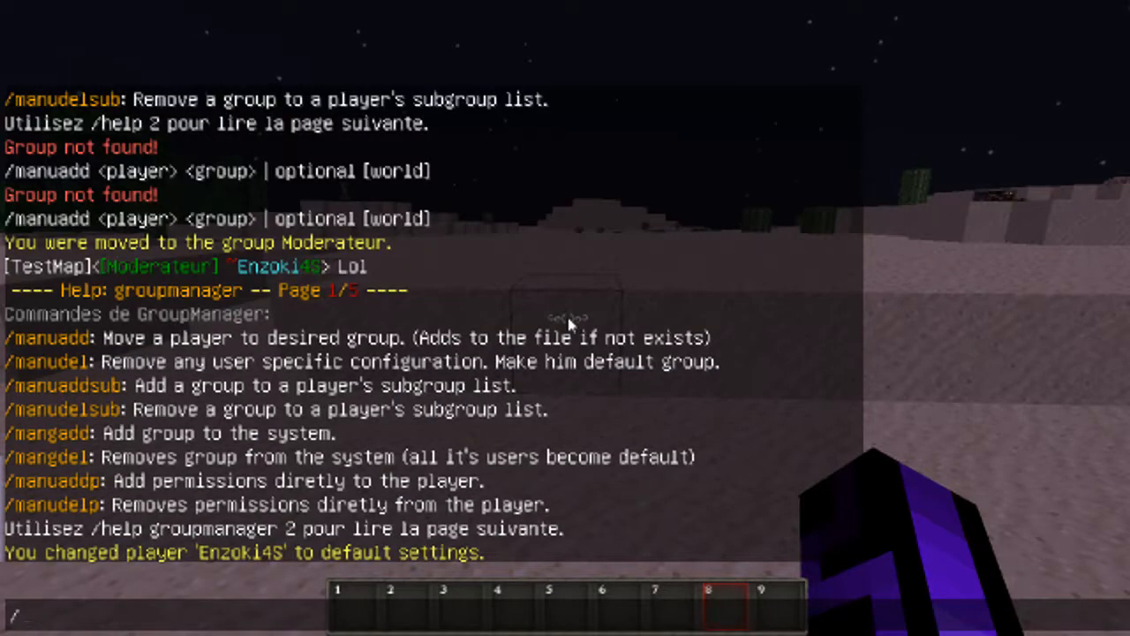
{"action": "type", "text": "Test"}
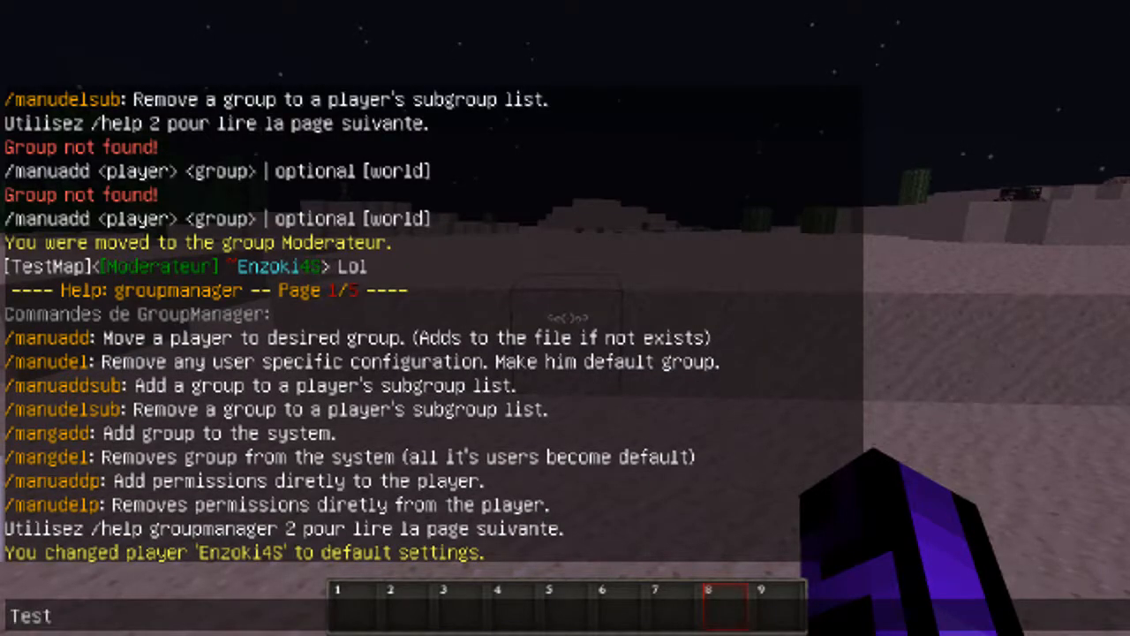
{"action": "key", "text": "Return"}
- Create a new group named Dieu with /mangadd
{"action": "key", "text": "slash"}
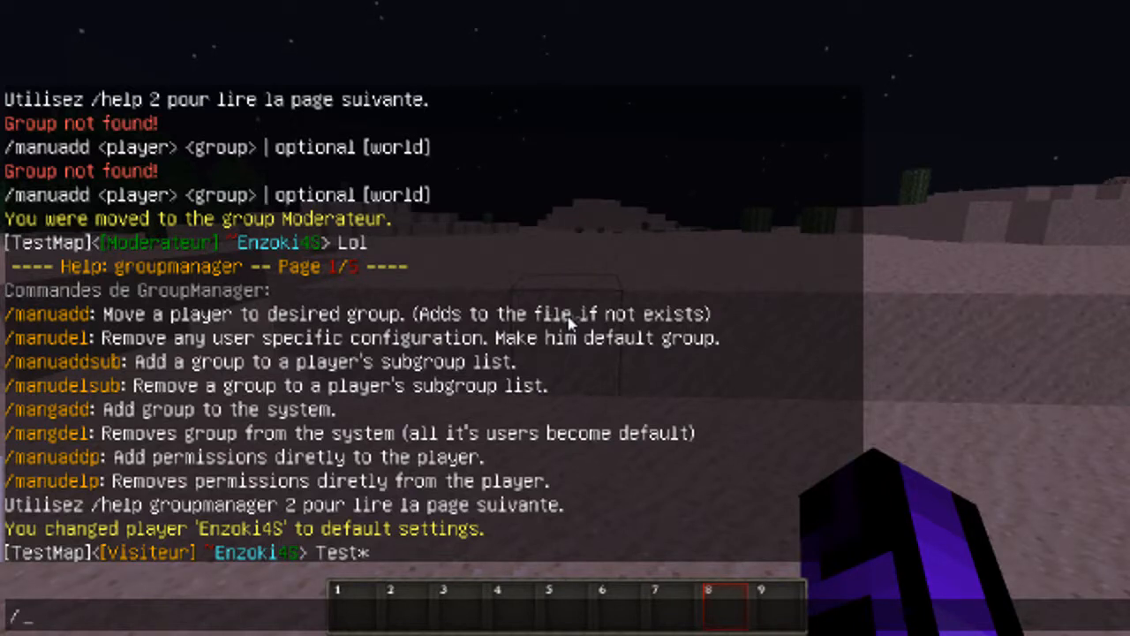
{"action": "type", "text": "mangadd"}
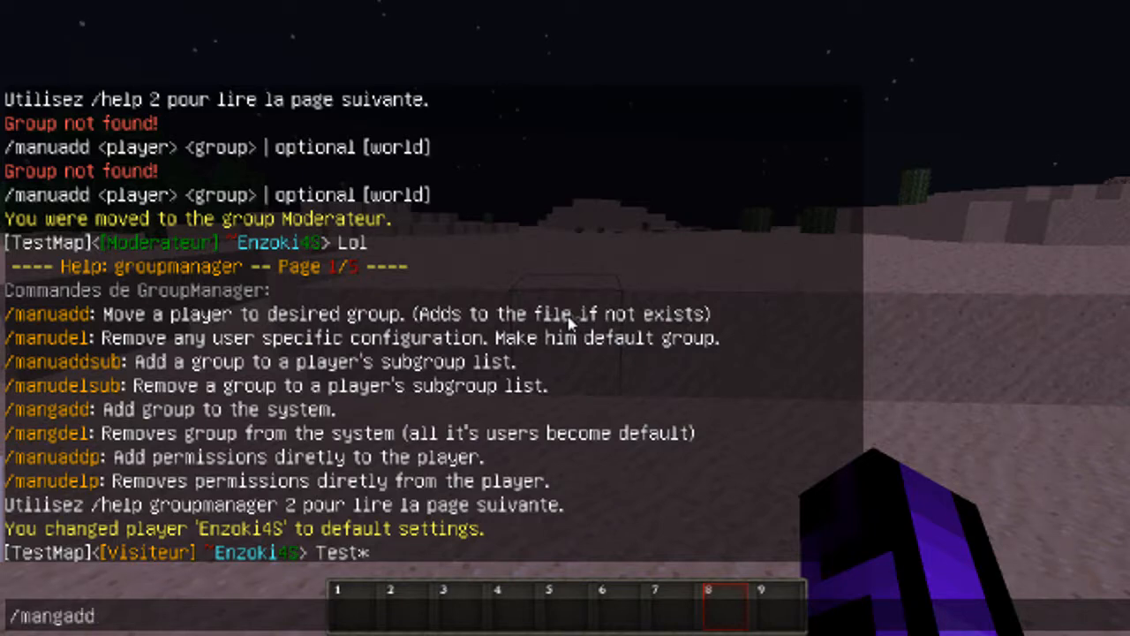
{"action": "type", "text": " Dieu"}
{"action": "key", "text": "Return"}
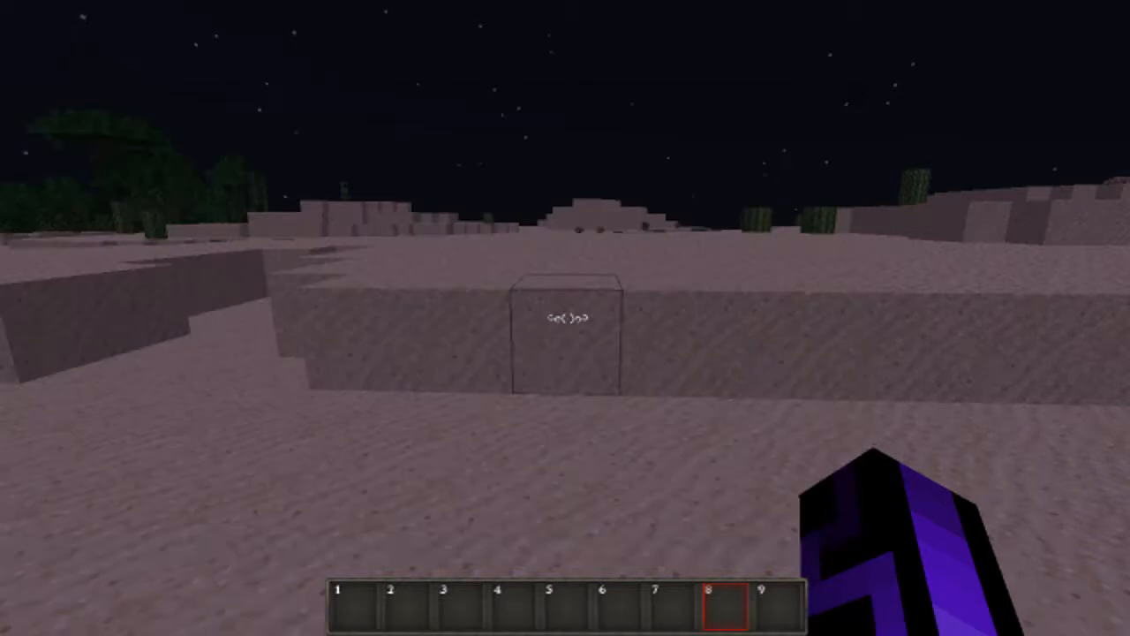
- Move your own player to the group Dieu with /manuadd
{"action": "key", "text": "slash"}
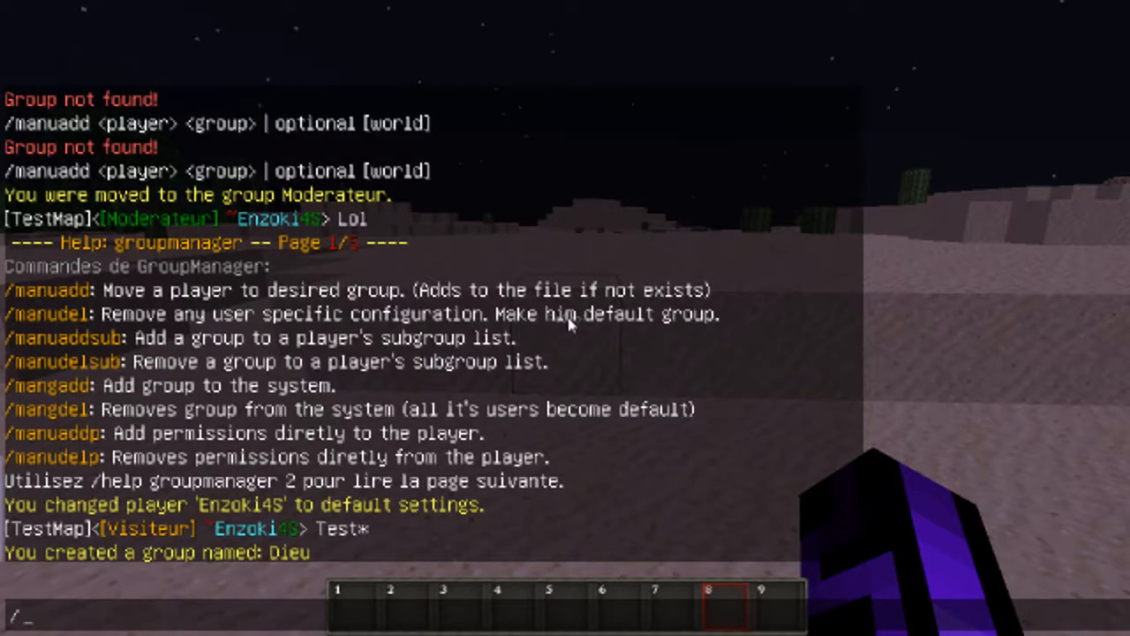
{"action": "key", "text": "Up"}
{"action": "key", "text": "Up"}
{"action": "key", "text": "Up"}
{"action": "key", "text": "Up"}
{"action": "key", "text": "Up"}
{"action": "key", "text": "Up"}
{"action": "key", "text": "BackSpace"}
{"action": "key", "text": "BackSpace"}
{"action": "key", "text": "BackSpace"}
{"action": "key", "text": "BackSpace"}
{"action": "key", "text": "BackSpace"}
{"action": "key", "text": "BackSpace"}
{"action": "key", "text": "BackSpace"}
{"action": "key", "text": "BackSpace"}
{"action": "key", "text": "BackSpace"}
{"action": "key", "text": "BackSpace"}
{"action": "type", "text": "Dieu"}
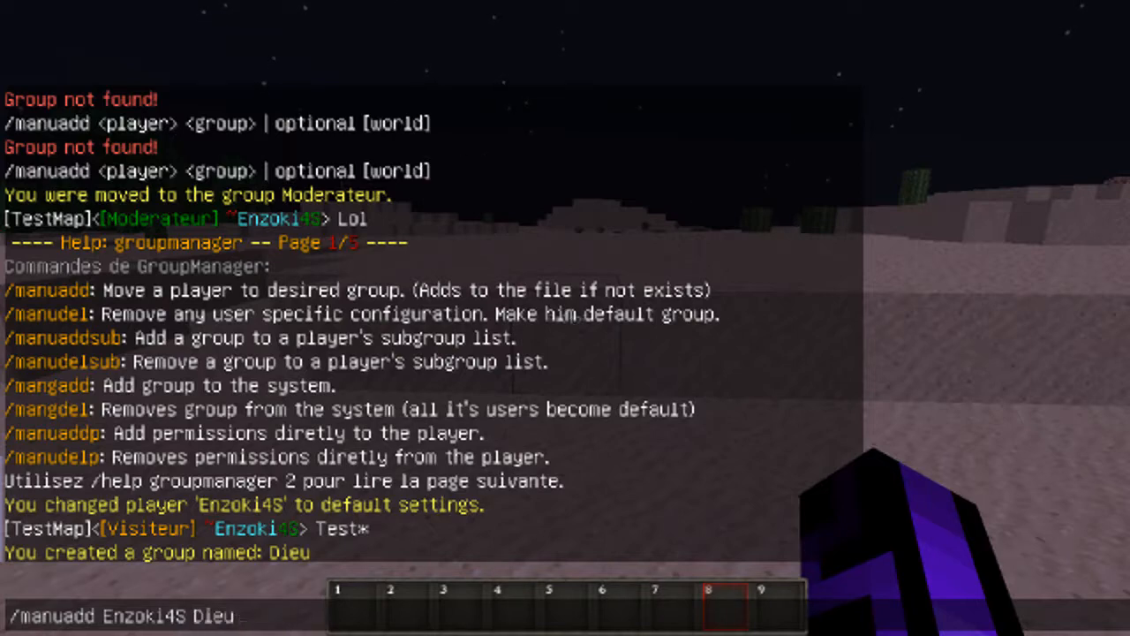
{"action": "key", "text": "Return"}
- Send the chat message "Test" as a member of the group Dieu
{"action": "key", "text": "t"}
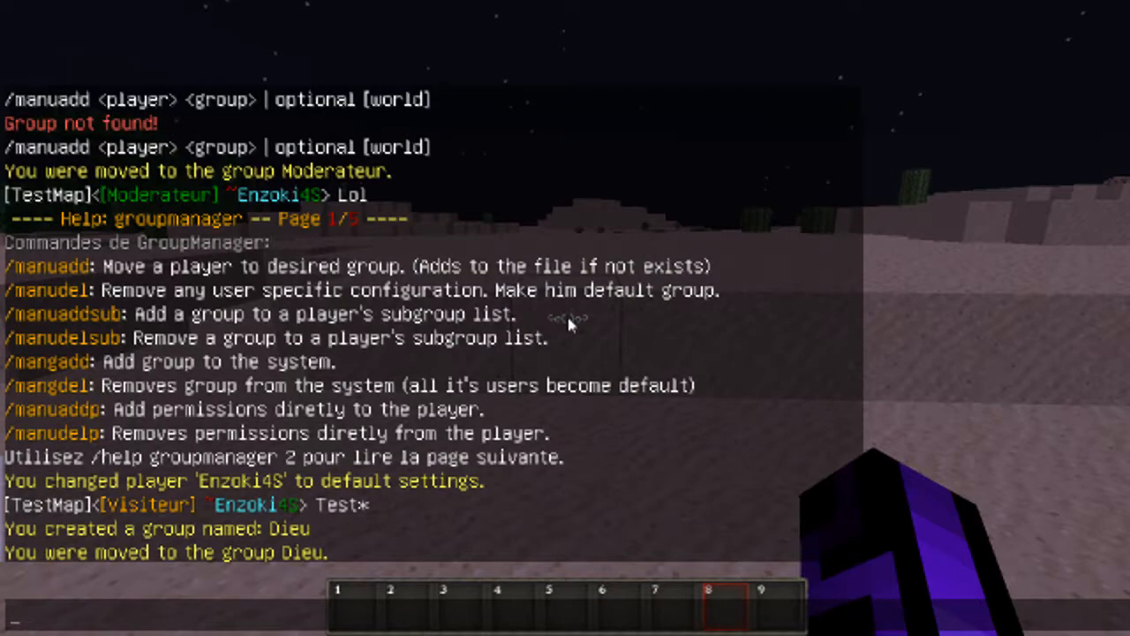
{"action": "type", "text": "Test"}
{"action": "key", "text": "Return"}
- Run /manuaddp for your own player without a permission, discarding the trial entries /help and essentials.help
{"action": "key", "text": "slash"}
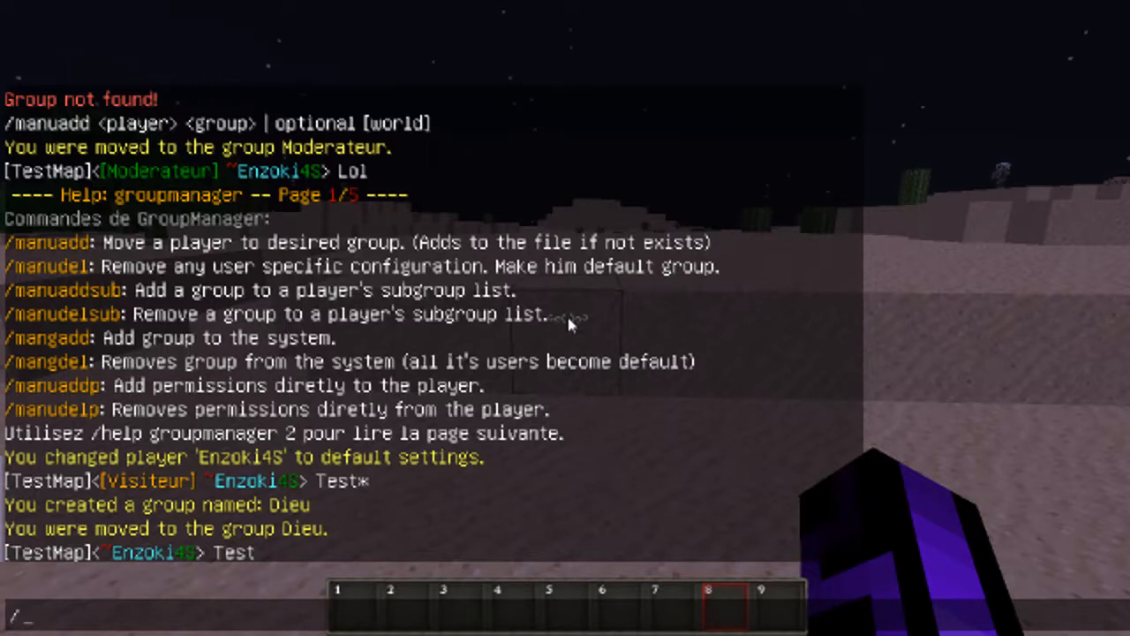
{"action": "key", "text": "BackSpace"}
{"action": "type", "text": "/manuaddp Enzoki4S"}
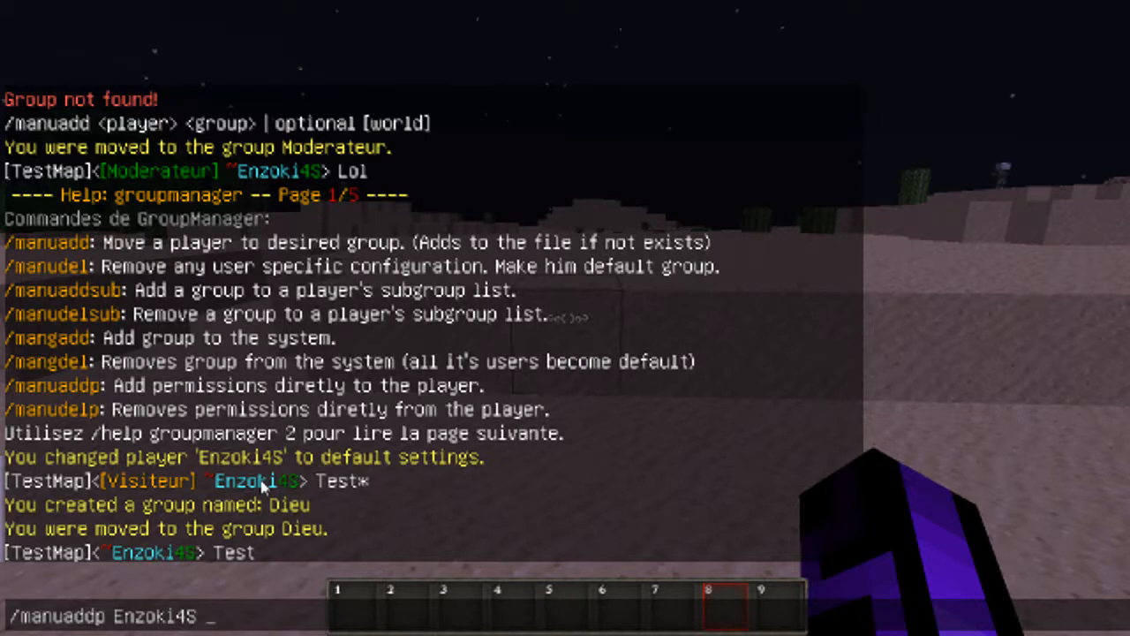
{"action": "type", "text": "/help"}
{"action": "key", "text": "BackSpace"}
{"action": "key", "text": "BackSpace"}
{"action": "key", "text": "BackSpace"}
{"action": "key", "text": "BackSpace"}
{"action": "key", "text": "BackSpace"}
{"action": "type", "text": "essentials.help"}
{"action": "key", "text": "BackSpace"}
{"action": "key", "text": "BackSpace"}
{"action": "key", "text": "BackSpace"}
{"action": "key", "text": "BackSpace"}
{"action": "key", "text": "BackSpace"}
{"action": "key", "text": "BackSpace"}
{"action": "key", "text": "BackSpace"}
{"action": "key", "text": "BackSpace"}
{"action": "key", "text": "BackSpace"}
{"action": "key", "text": "BackSpace"}
{"action": "key", "text": "BackSpace"}
{"action": "key", "text": "BackSpace"}
{"action": "key", "text": "BackSpace"}
{"action": "key", "text": "BackSpace"}
{"action": "key", "text": "BackSpace"}
{"action": "key", "text": "Return"}
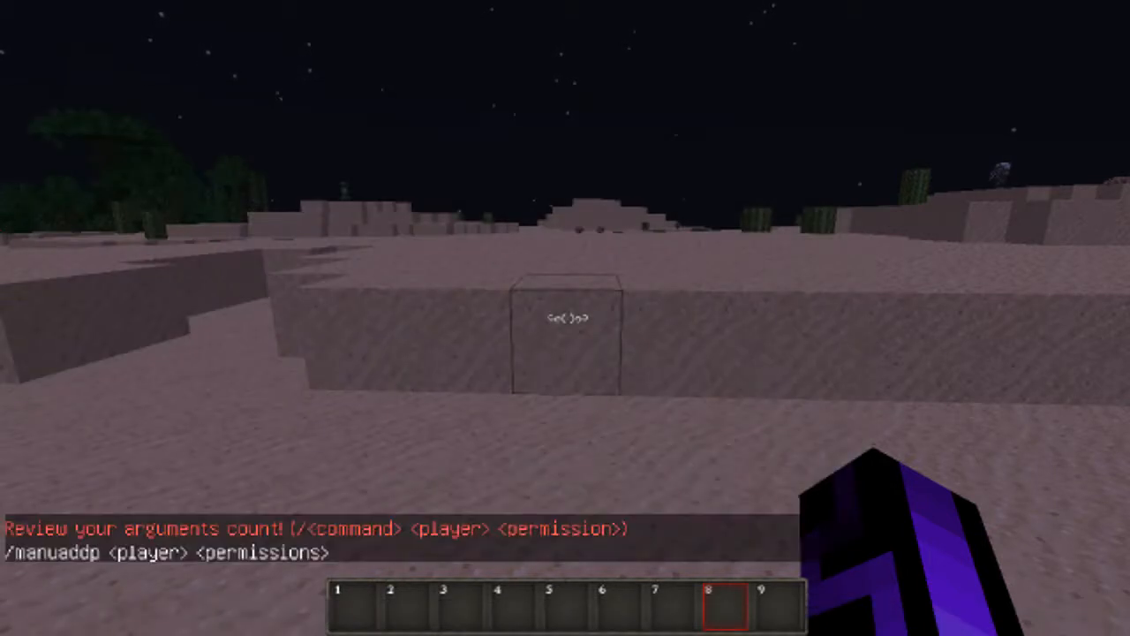
- Display page 2 of the GroupManager commands with /help groupmanager 2
{"action": "key", "text": "slash"}
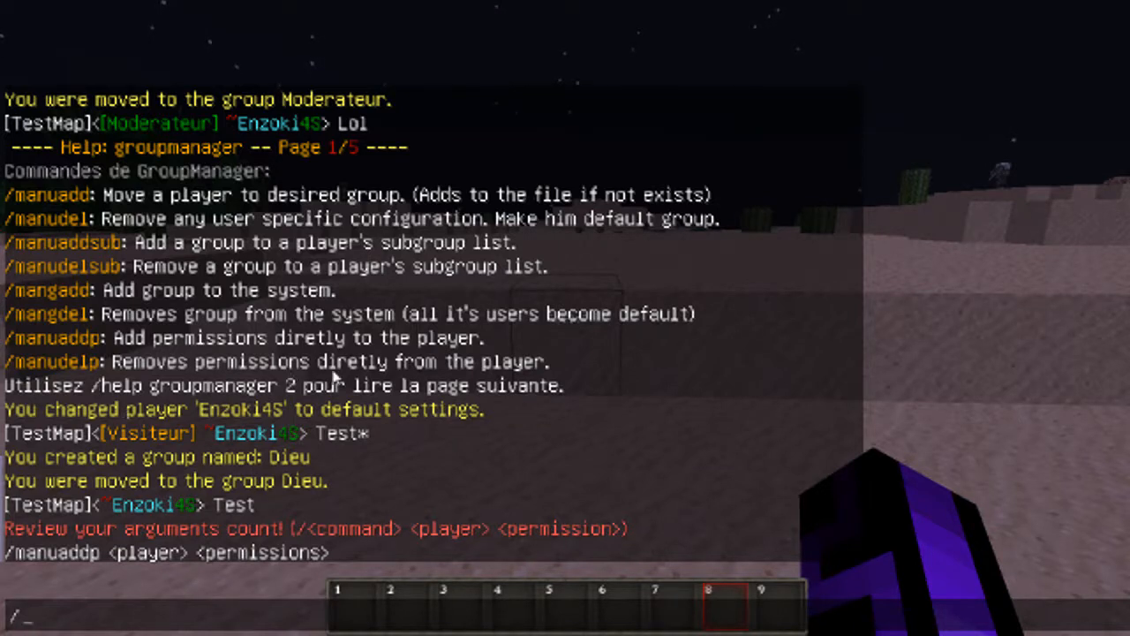
{"action": "key", "text": "Up"}
{"action": "key", "text": "Up"}
{"action": "key", "text": "Up"}
{"action": "key", "text": "Up"}
{"action": "key", "text": "Up"}
{"action": "key", "text": "Up"}
{"action": "key", "text": "Up"}
{"action": "key", "text": "Up"}
{"action": "key", "text": "Up"}
{"action": "key", "text": "Down"}
{"action": "type", "text": "2"}
{"action": "key", "text": "Return"}
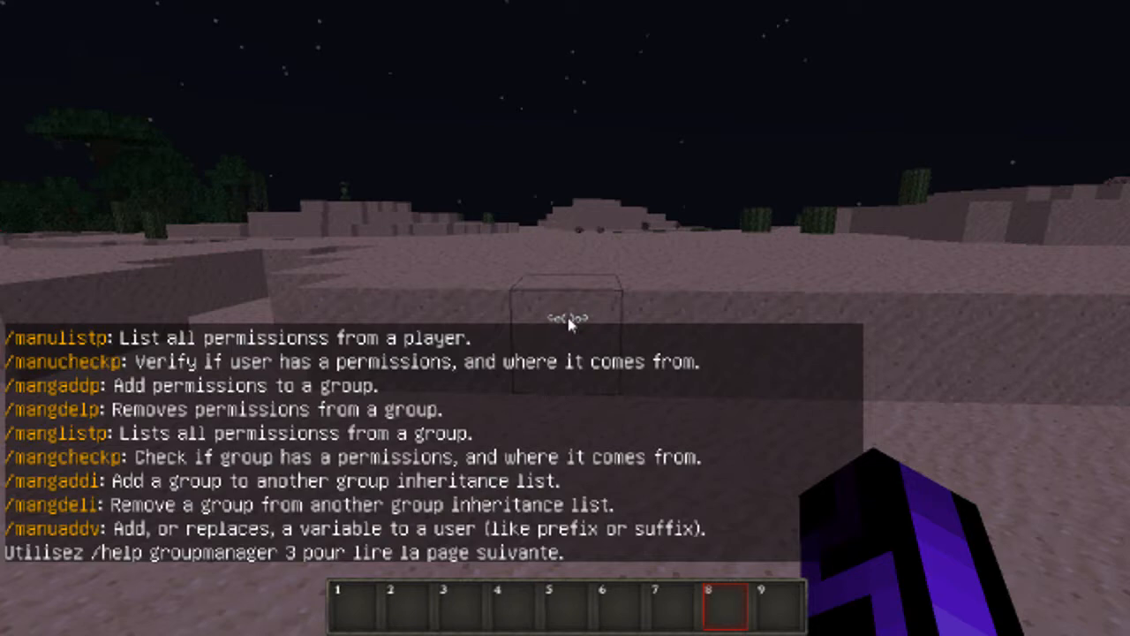
- Try to add a placeholder permission to the group Modo with /mangaddp
{"action": "key", "text": "slash"}
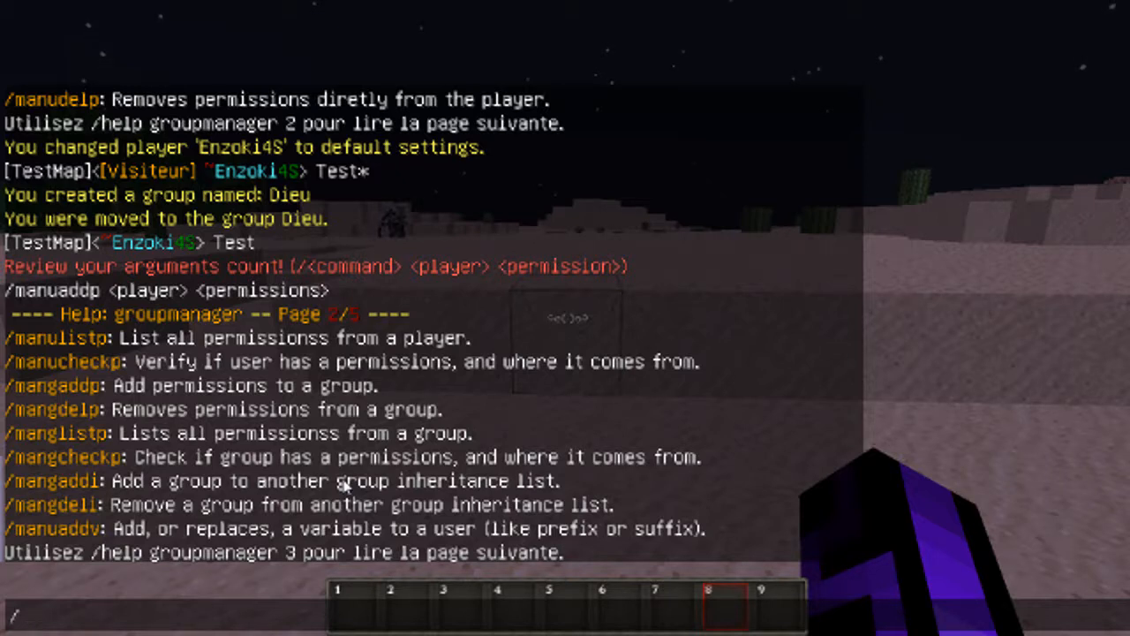
{"action": "type", "text": "angaddp"}
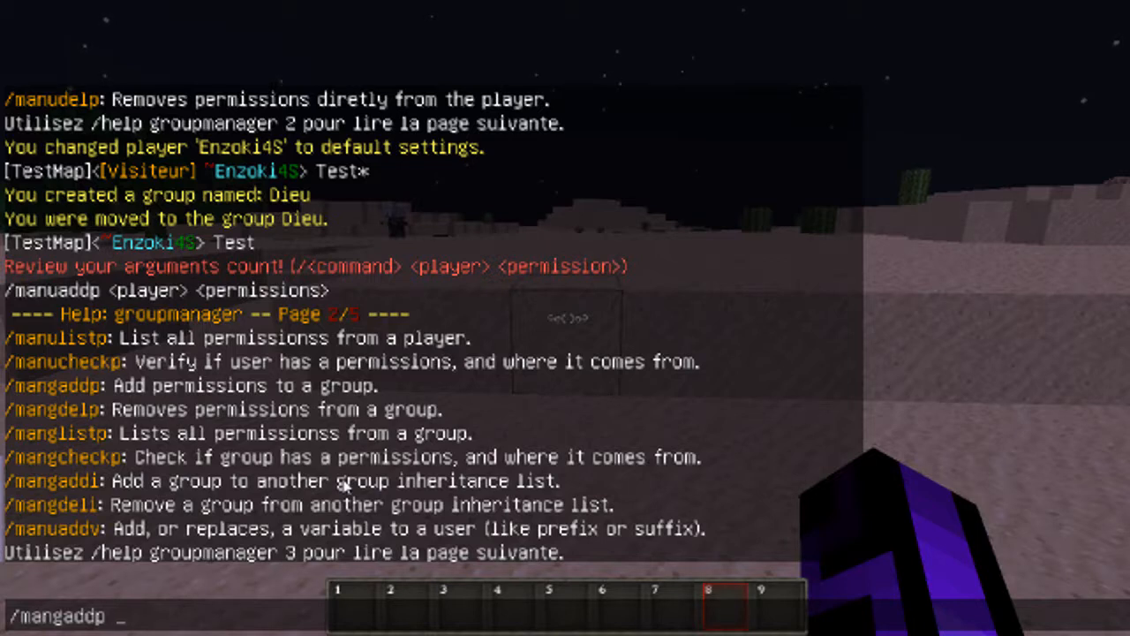
{"action": "type", "text": "odo azda"}
{"action": "key", "text": "Return"}
- List the permissions of the group Dieu with /manglistp and leave the chat
{"action": "key", "text": "slash"}
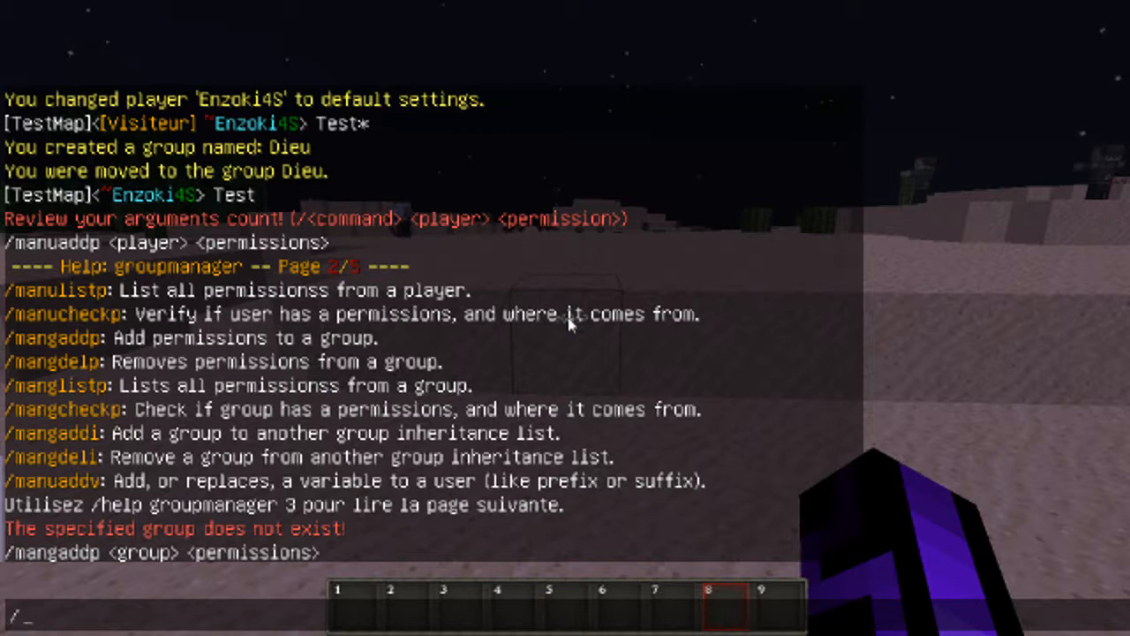
{"action": "key", "text": "Up"}
{"action": "key", "text": "BackSpace"}
{"action": "key", "text": "BackSpace"}
{"action": "key", "text": "BackSpace"}
{"action": "key", "text": "BackSpace"}
{"action": "key", "text": "BackSpace"}
{"action": "key", "text": "BackSpace"}
{"action": "key", "text": "BackSpace"}
{"action": "key", "text": "BackSpace"}
{"action": "key", "text": "BackSpace"}
{"action": "key", "text": "BackSpace"}
{"action": "key", "text": "BackSpace"}
{"action": "key", "text": "BackSpace"}
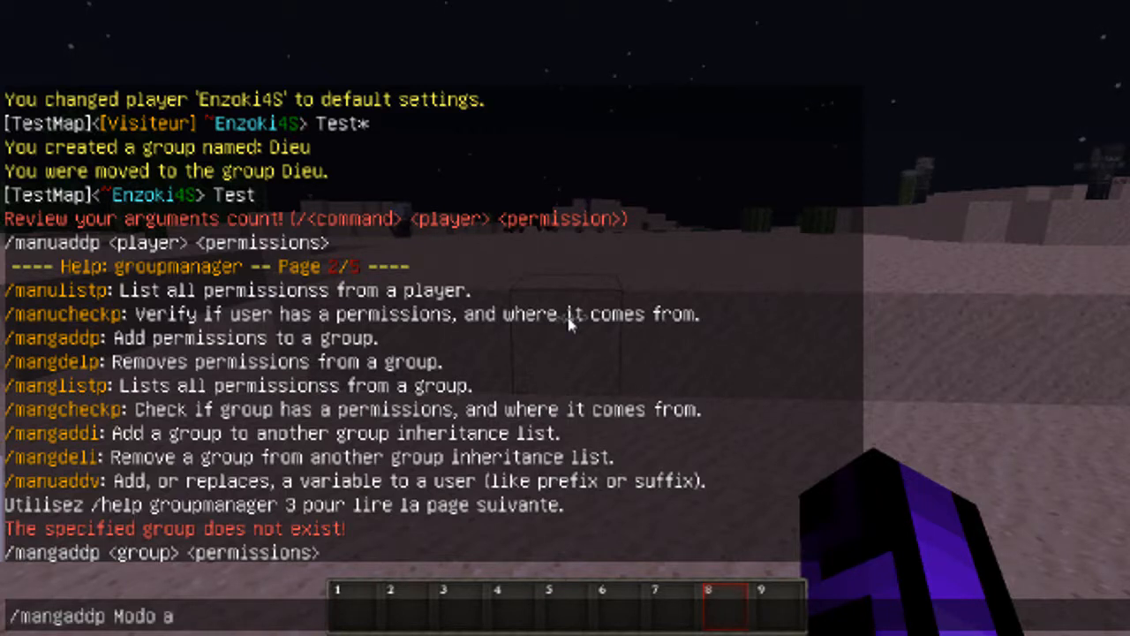
{"action": "key", "text": "BackSpace"}
{"action": "key", "text": "BackSpace"}
{"action": "key", "text": "BackSpace"}
{"action": "key", "text": "BackSpace"}
{"action": "key", "text": "BackSpace"}
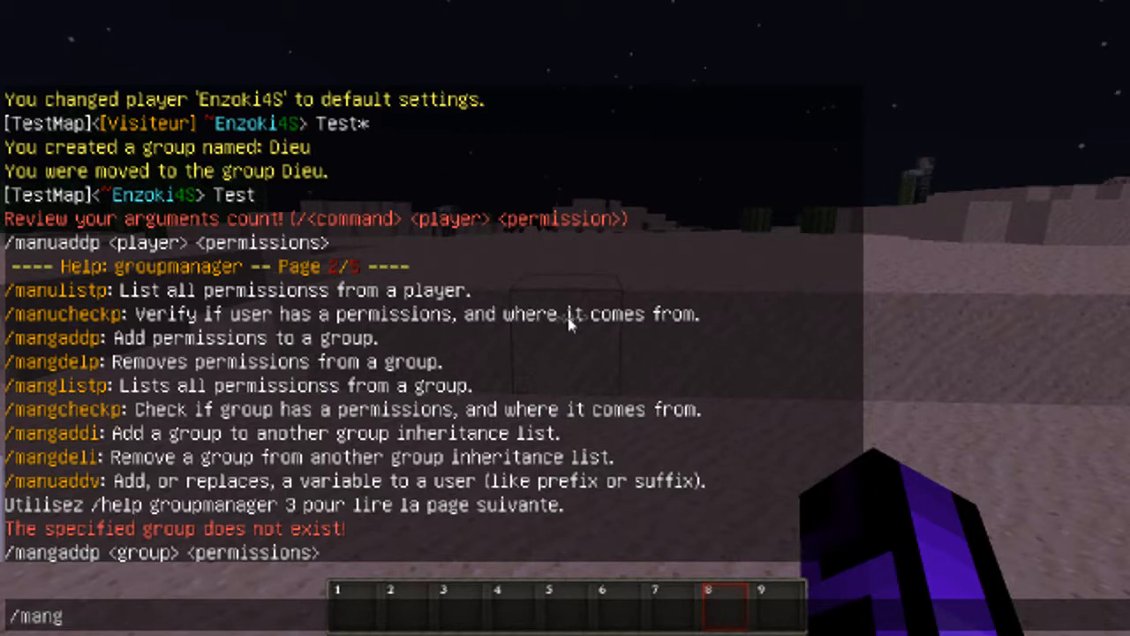
{"action": "type", "text": "listp"}
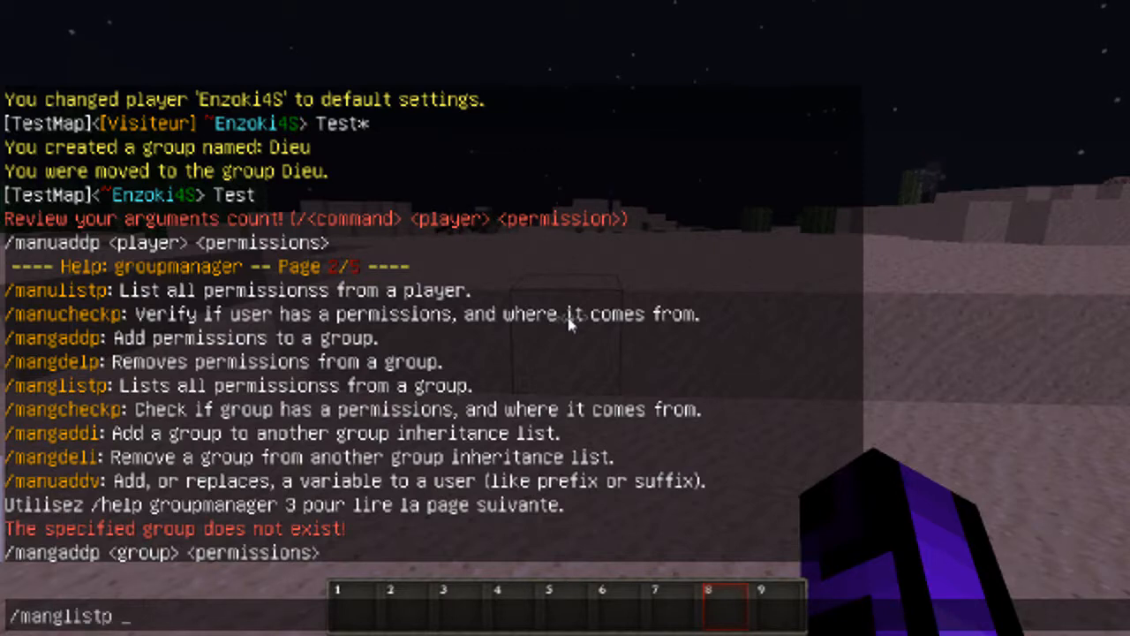
{"action": "type", "text": " Dieu"}
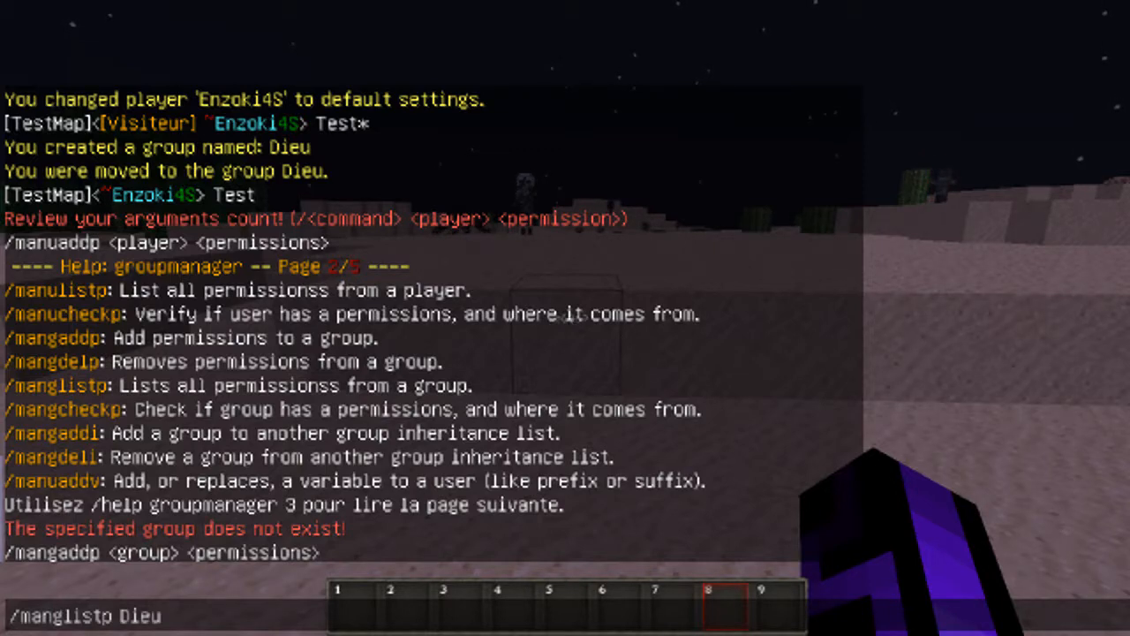
{"action": "key", "text": "Return"}
{"action": "key", "text": "slash"}
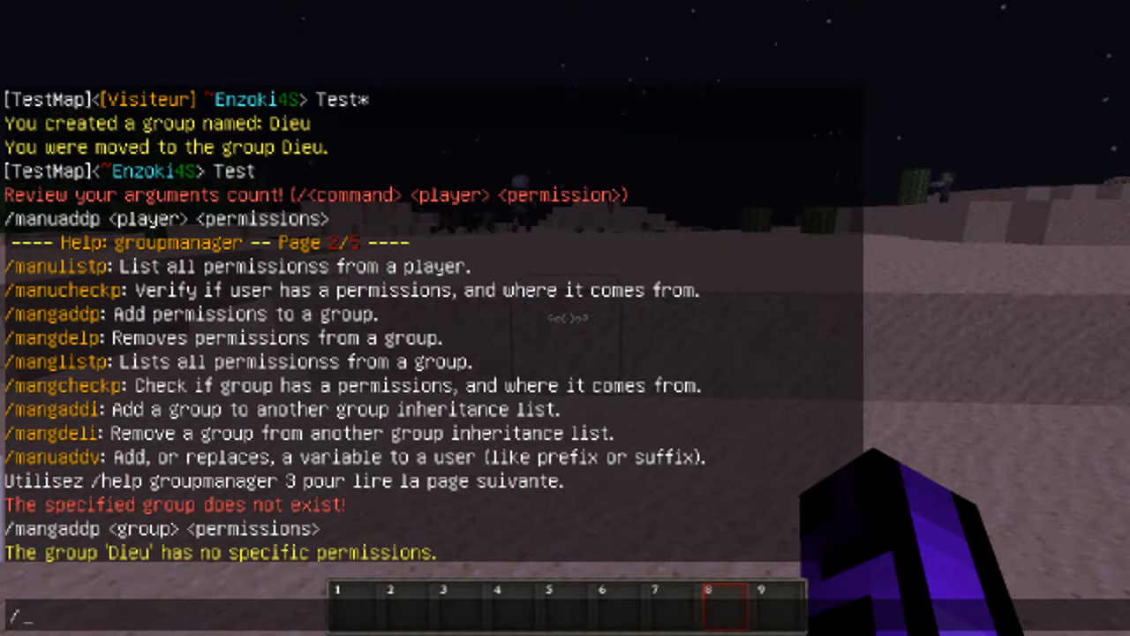
{"action": "key", "text": "Escape"}
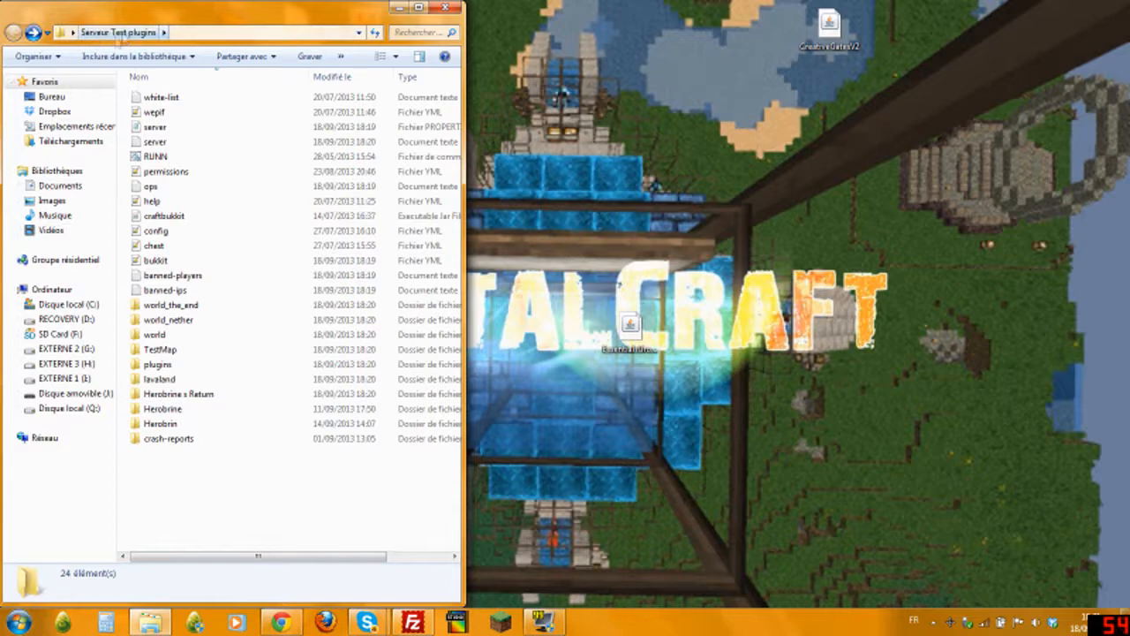
- Move EssentialsGroupManager from the desktop into the server's plugins folder
{"action": "double_click", "coordinate": [157, 365]}
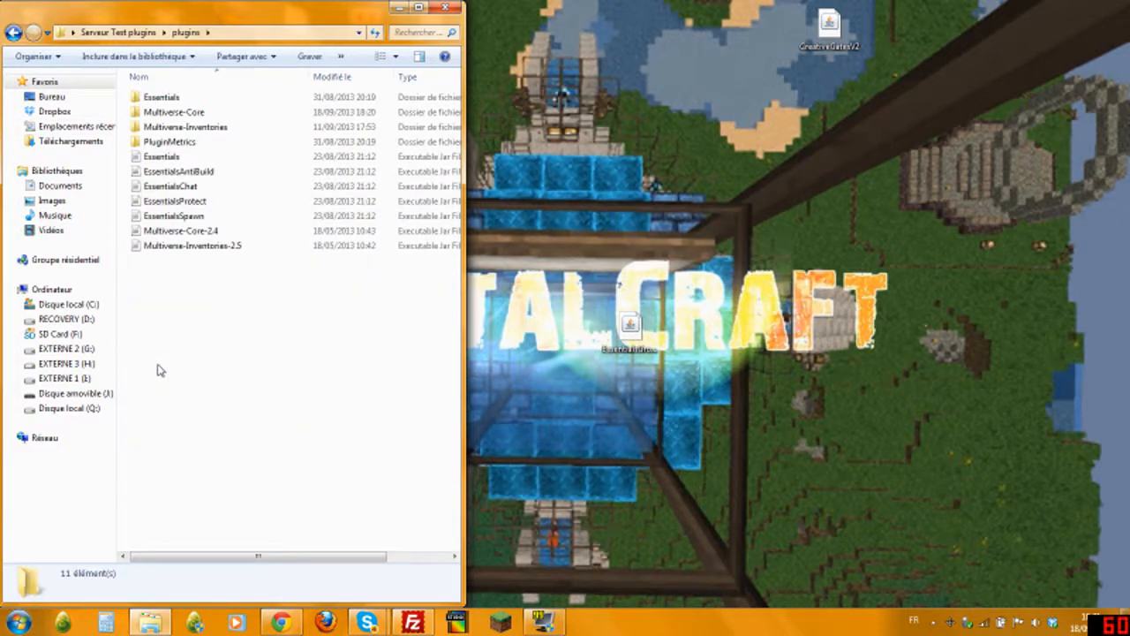
{"action": "left_click_drag", "start_coordinate": [178, 363], "coordinate": [239, 347]}
{"action": "left_click_drag", "start_coordinate": [630, 326], "coordinate": [231, 315]}
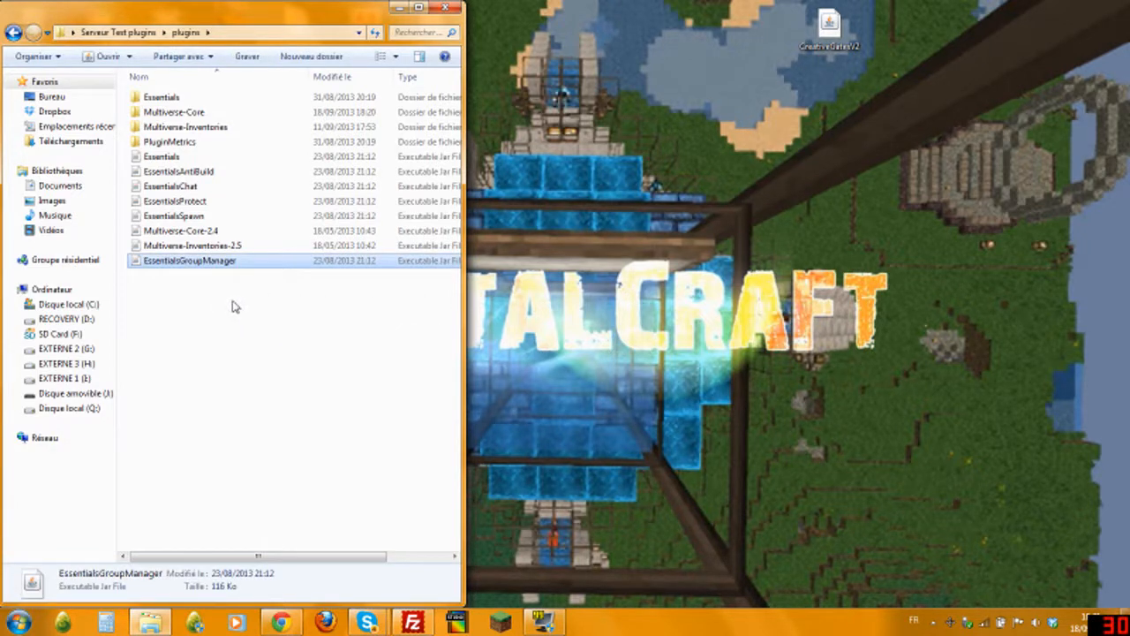
{"action": "left_click", "coordinate": [234, 306]}
- Launch the Minecraft server with the RUNN script from the server folder and reopen the plugins folder
{"action": "left_click", "coordinate": [13, 32]}
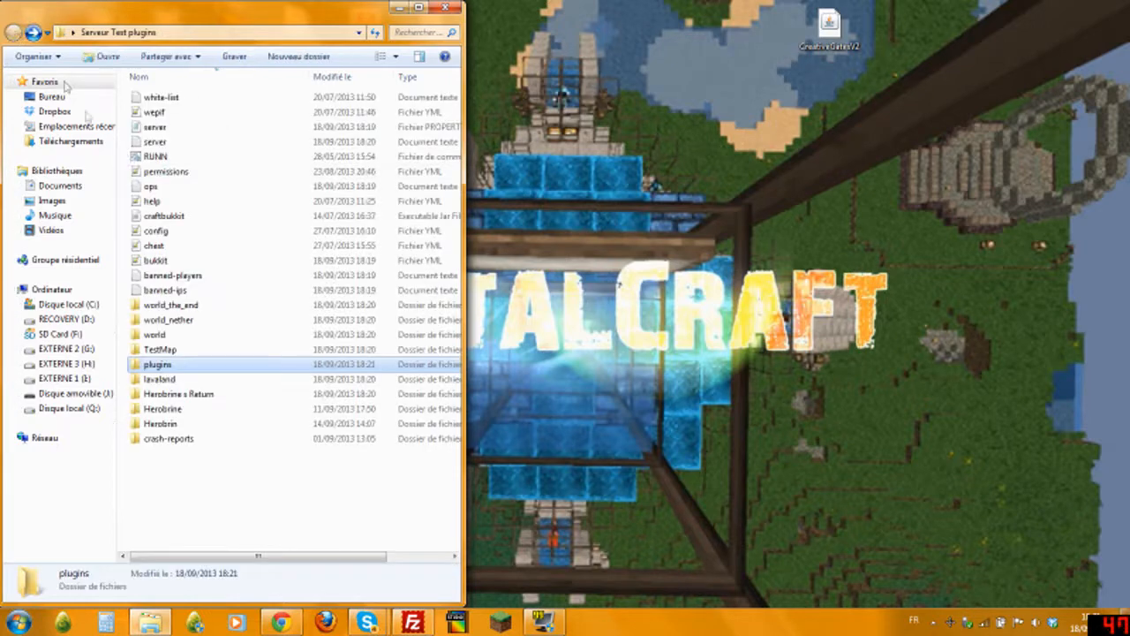
{"action": "double_click", "coordinate": [163, 156]}
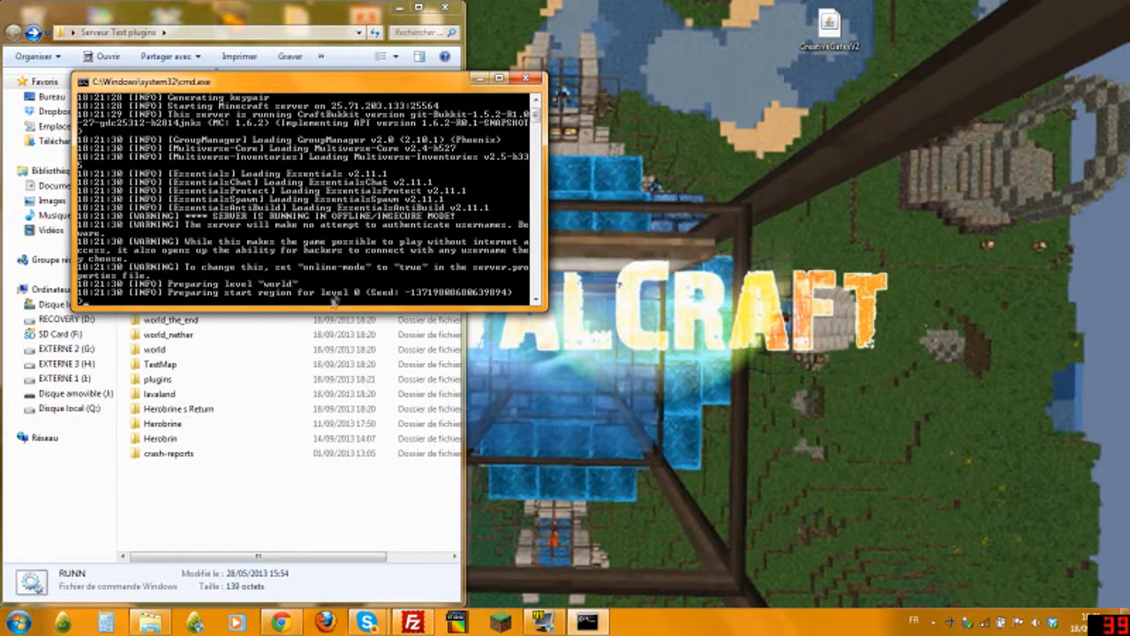
{"action": "double_click", "coordinate": [167, 379]}
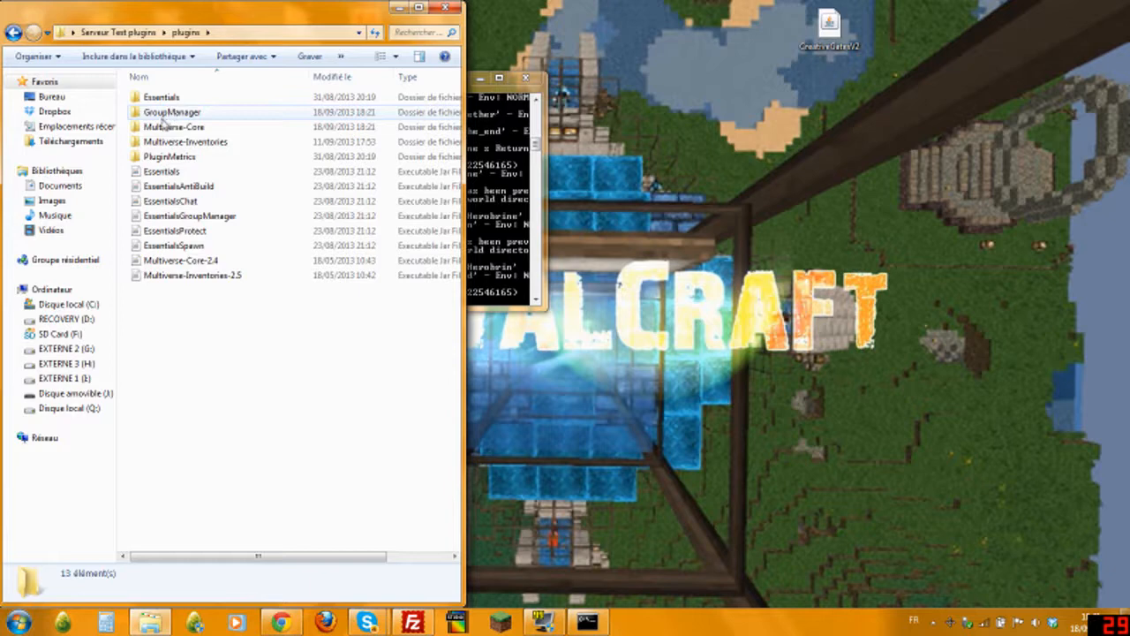
- Shut down the Minecraft server with the stop command and close its console
{"action": "left_click", "coordinate": [513, 191]}
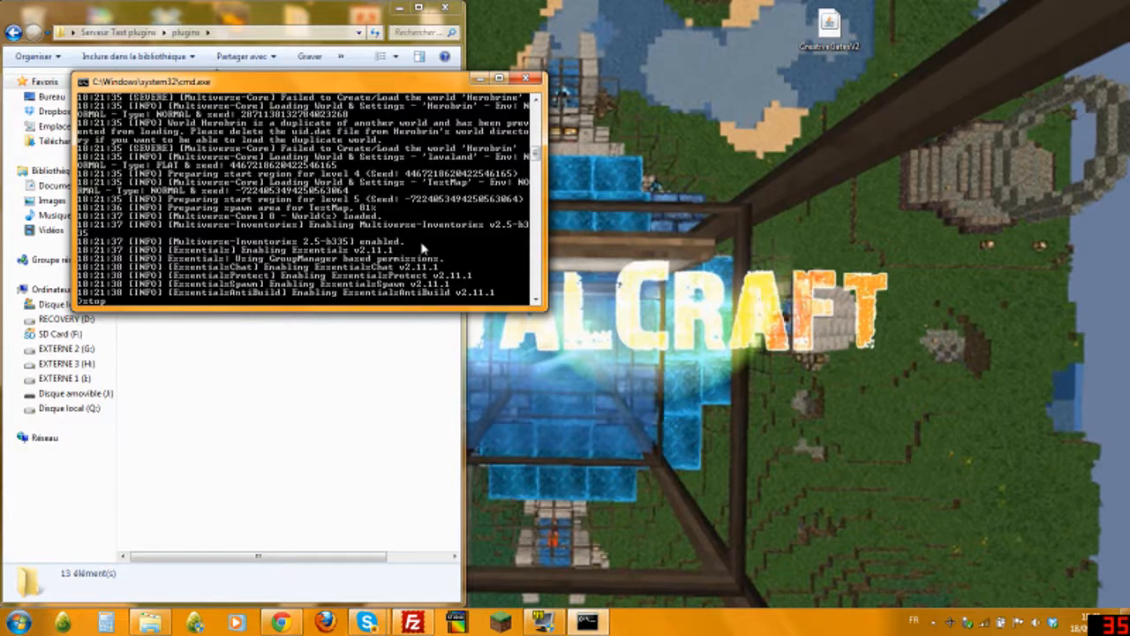
{"action": "type", "text": "stop"}
{"action": "key", "text": "Return"}
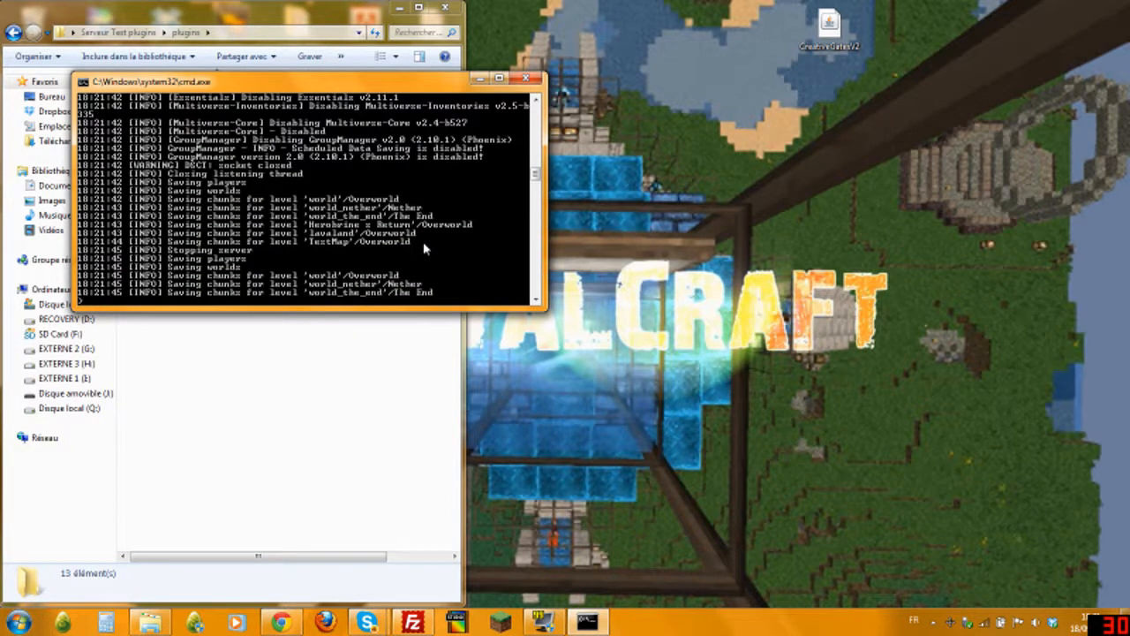
{"action": "key", "text": "Return"}
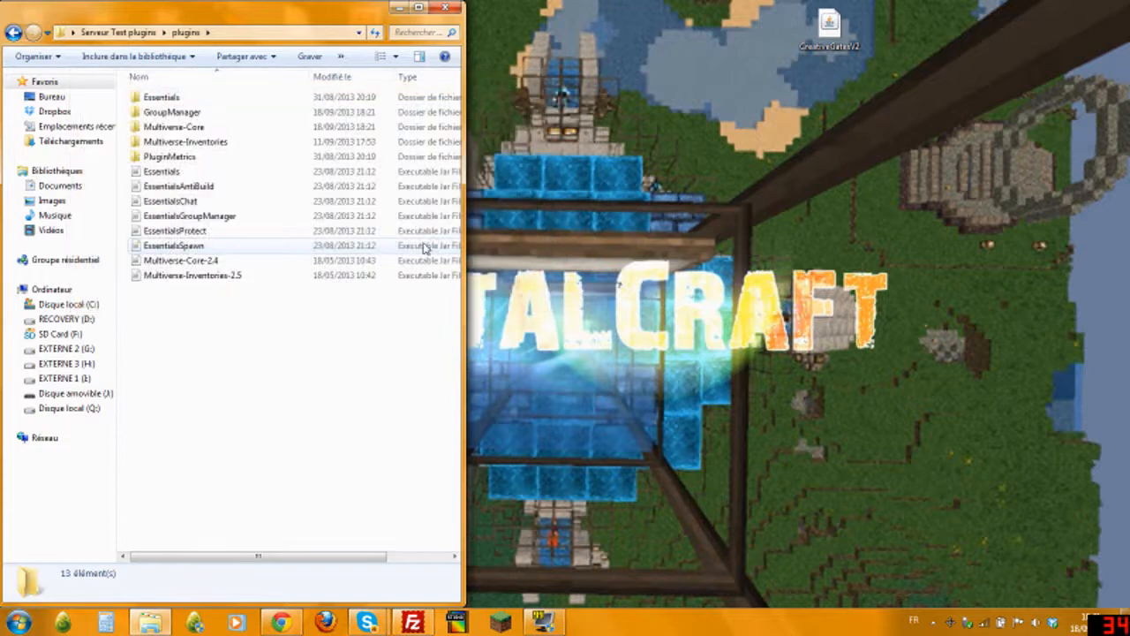
- Open globalgroups.yml from the plugin's GroupManager folder in Notepad++
{"action": "double_click", "coordinate": [183, 118]}
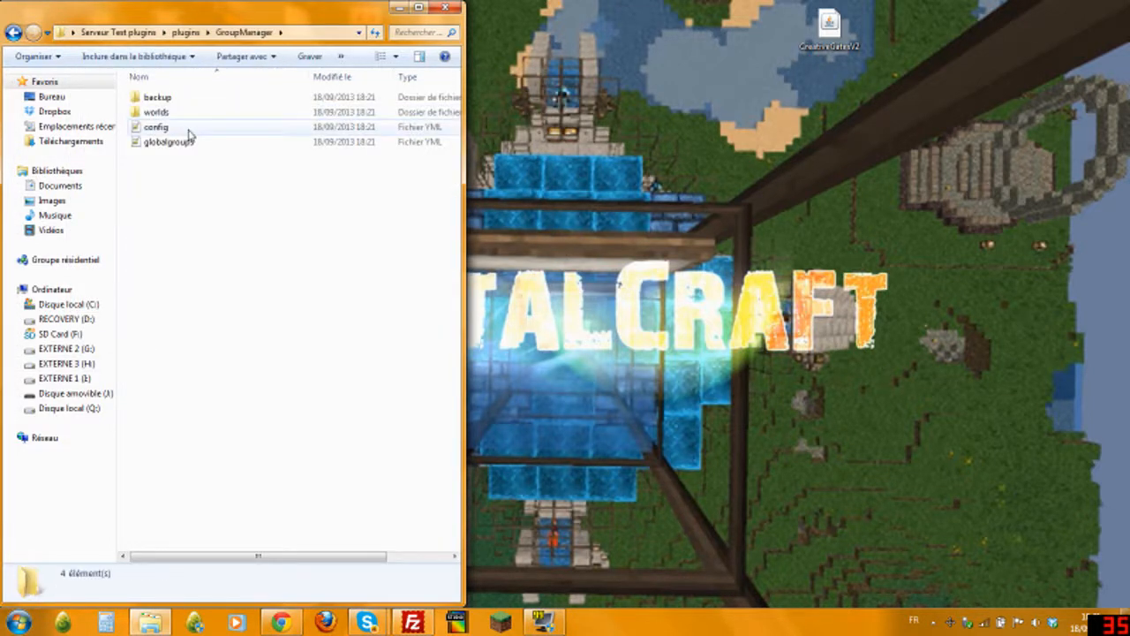
{"action": "left_click", "coordinate": [163, 129]}
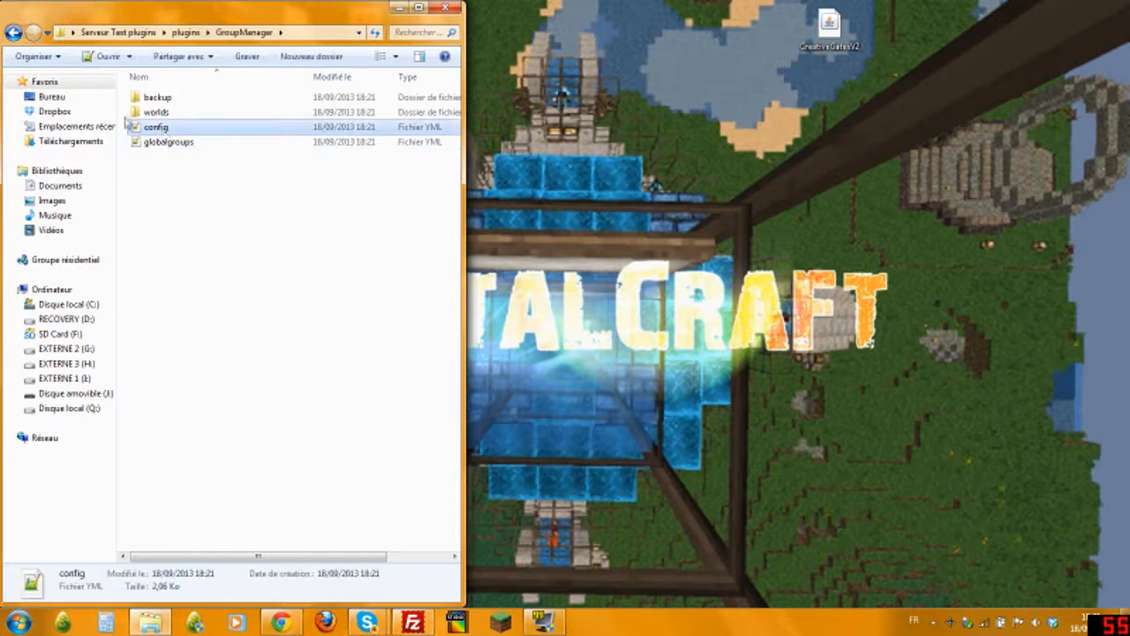
{"action": "right_click", "coordinate": [178, 145]}
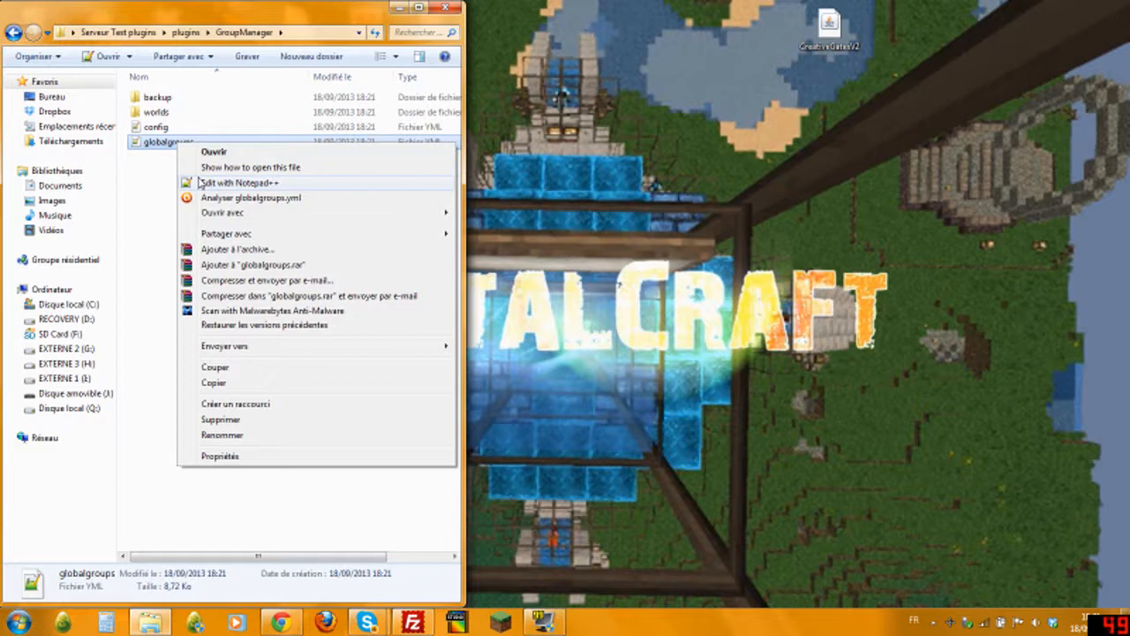
{"action": "left_click", "coordinate": [201, 183]}
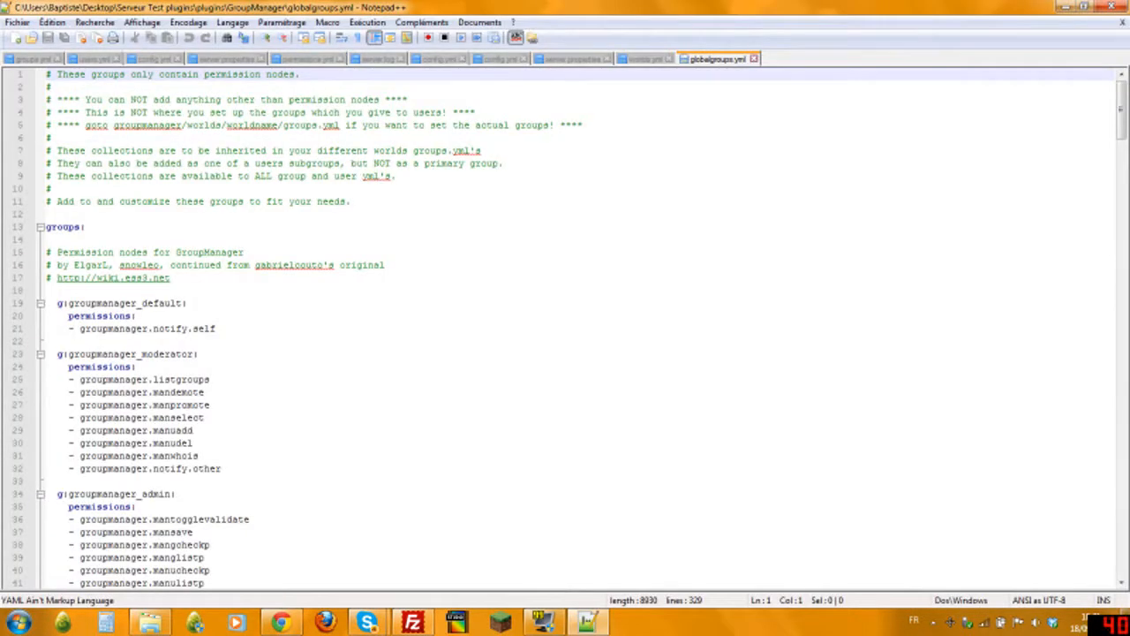
- Examine the g:groupmanager_moderator group and its permission nodes in globalgroups.yml, then return to the GroupManager folder
{"action": "left_click_drag", "start_coordinate": [57, 354], "coordinate": [199, 353]}
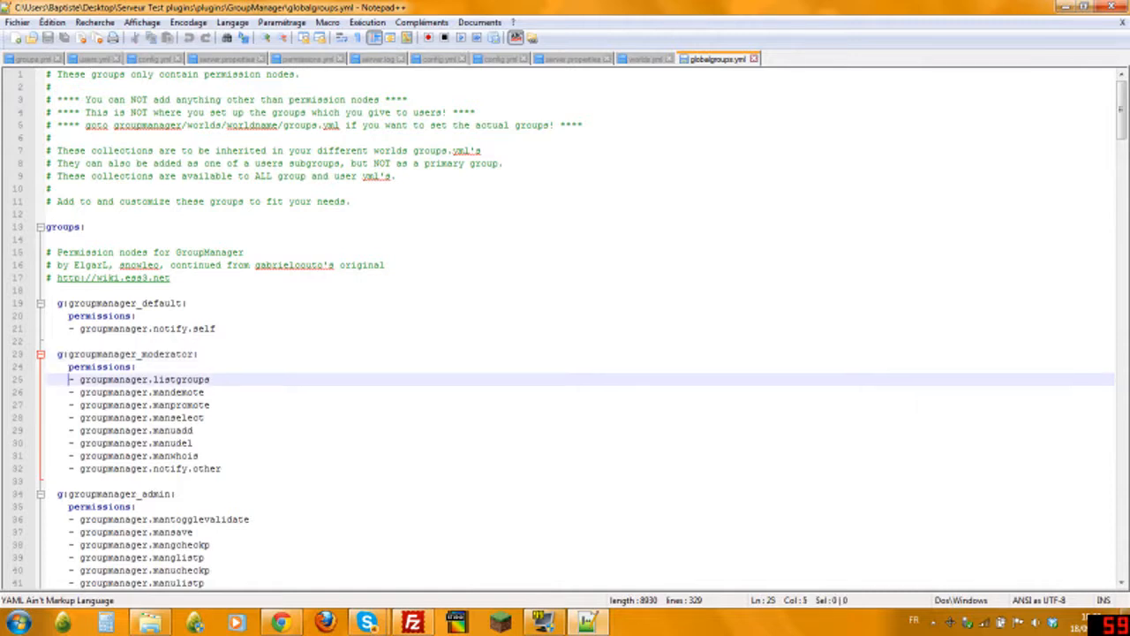
{"action": "left_click_drag", "start_coordinate": [69, 379], "coordinate": [222, 469]}
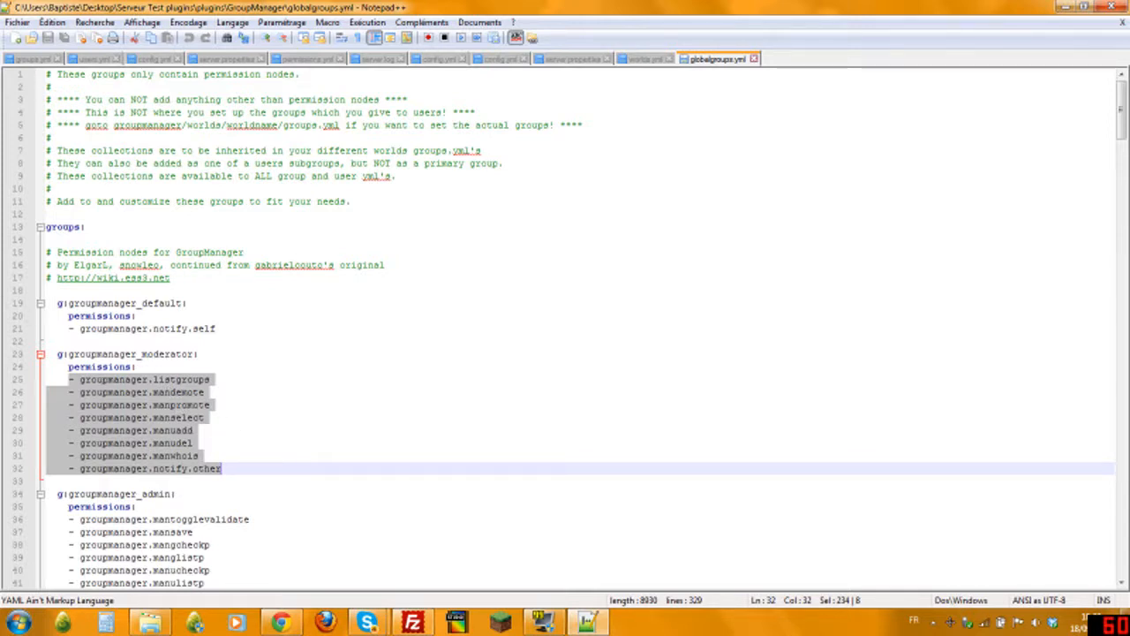
{"action": "left_click_drag", "start_coordinate": [53, 353], "coordinate": [196, 354]}
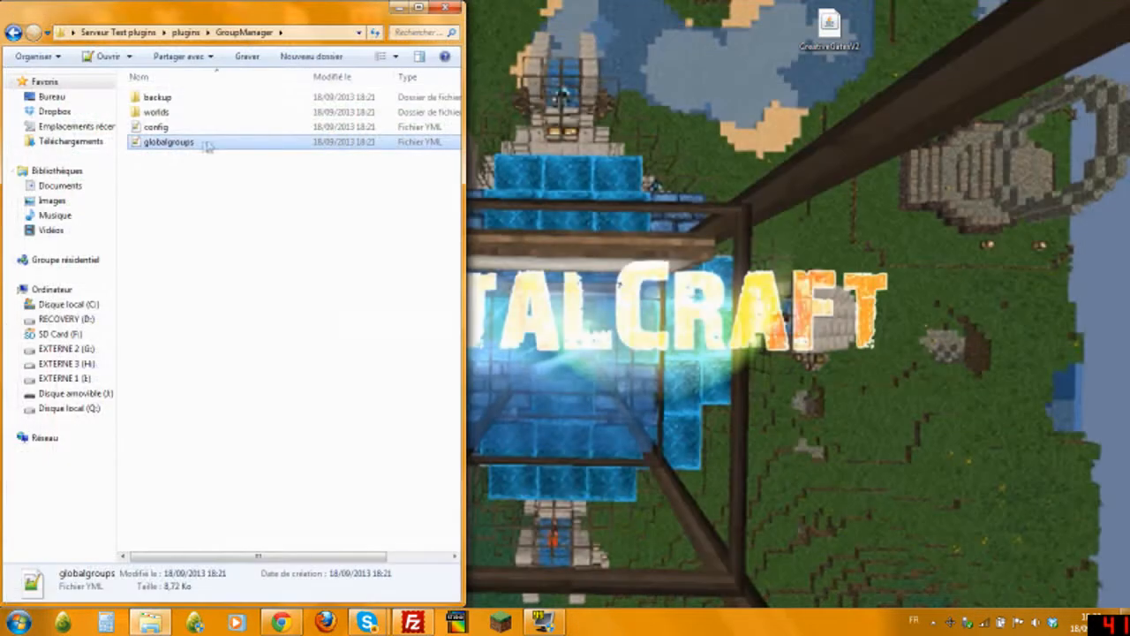
- Open groups.yml from GroupManager's worlds/world folder in Notepad++
{"action": "double_click", "coordinate": [165, 114]}
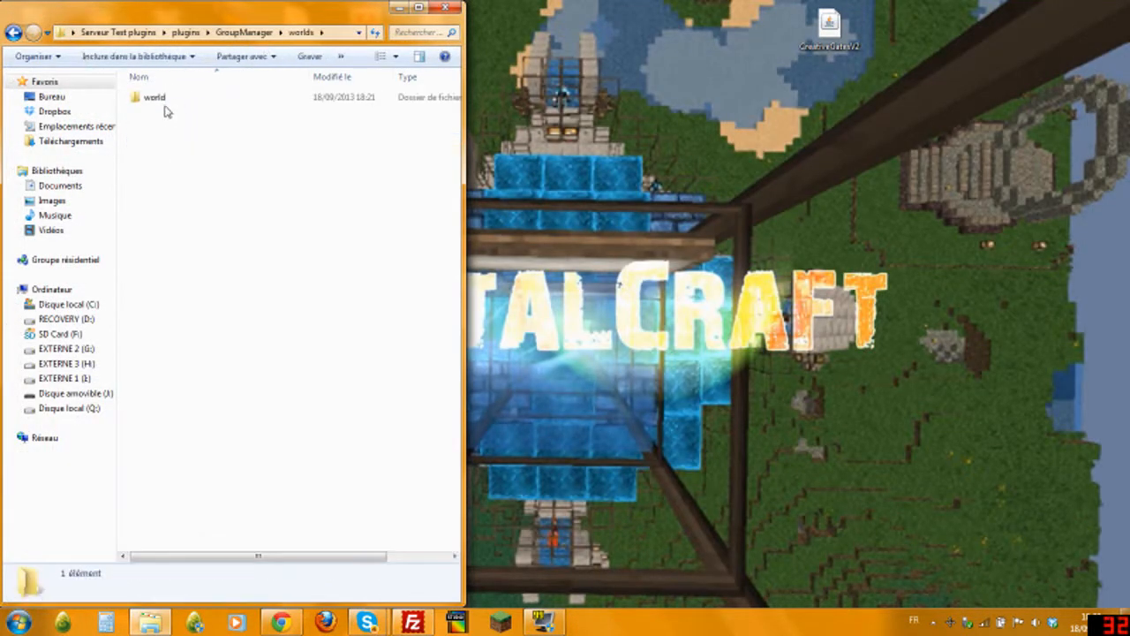
{"action": "left_click", "coordinate": [155, 102]}
{"action": "double_click", "coordinate": [154, 100]}
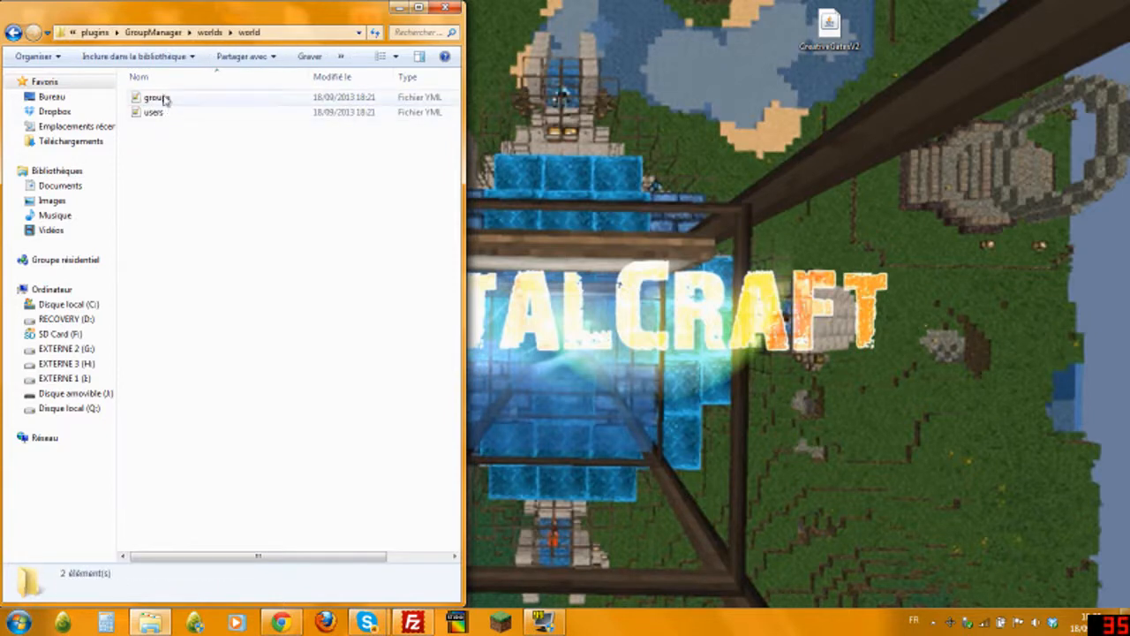
{"action": "right_click", "coordinate": [164, 97]}
{"action": "left_click", "coordinate": [224, 134]}
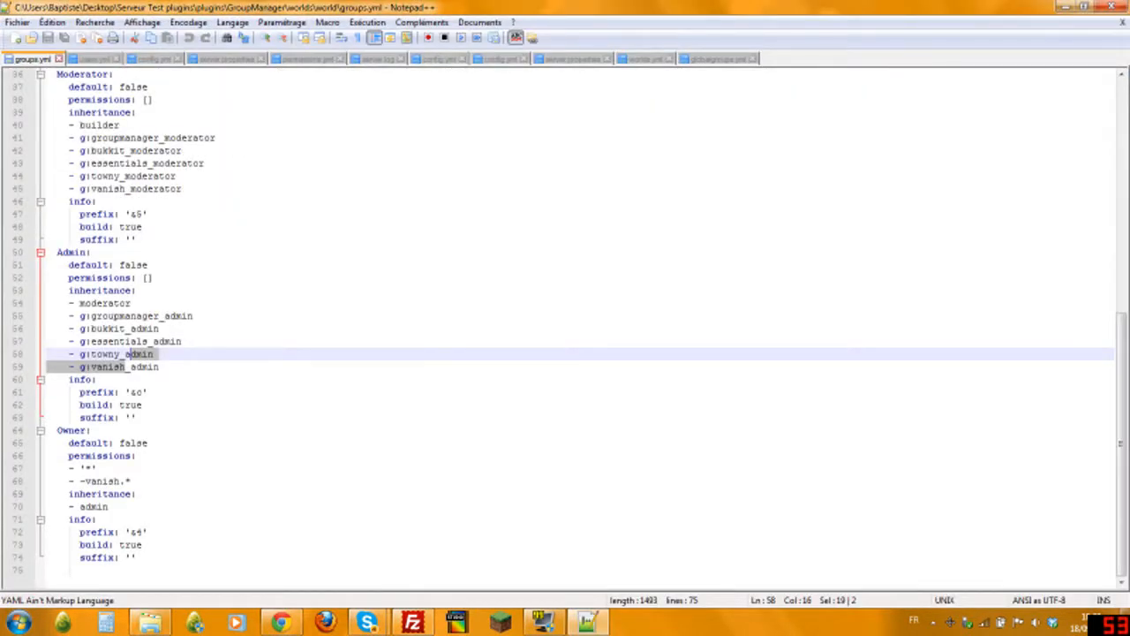
- Examine the groupmanager entries inherited by the Admin and Moderator groups in groups.yml
{"action": "left_click", "coordinate": [159, 366]}
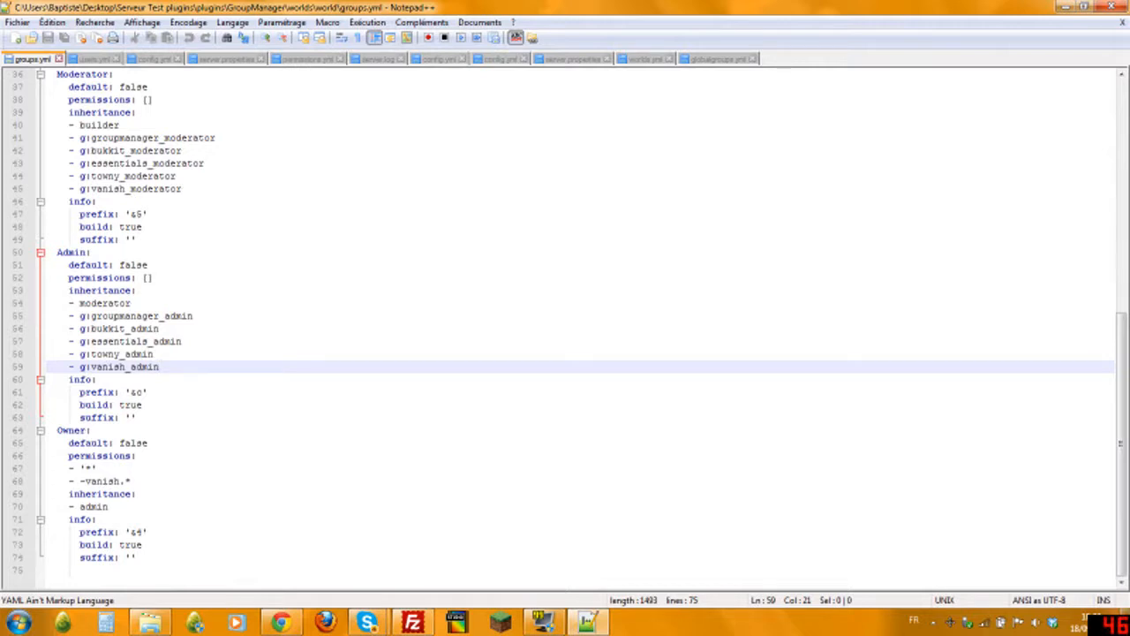
{"action": "left_click_drag", "start_coordinate": [64, 315], "coordinate": [193, 315]}
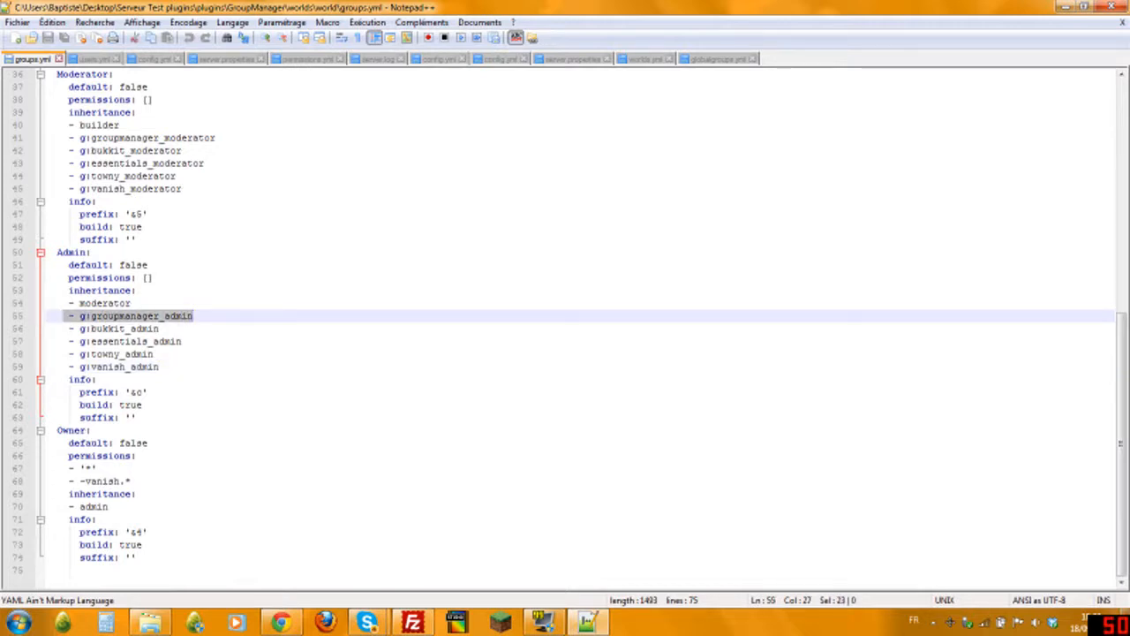
{"action": "scroll", "coordinate": [167, 322], "scroll_direction": "up", "scroll_amount": 5}
{"action": "left_click_drag", "start_coordinate": [215, 328], "coordinate": [78, 329]}
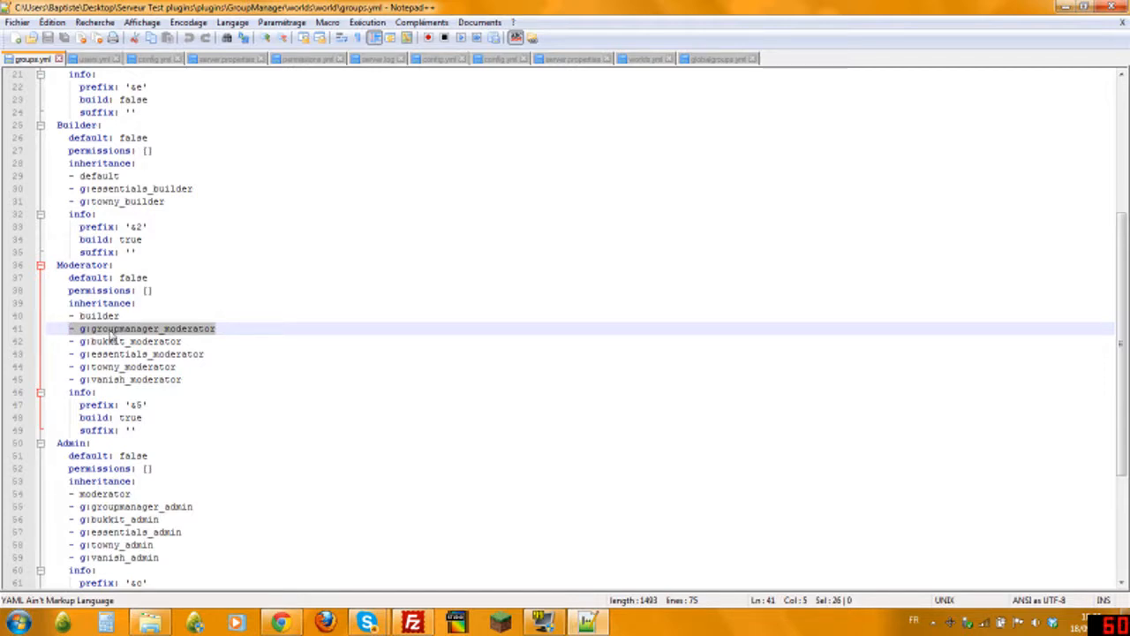
{"action": "key", "text": "End"}
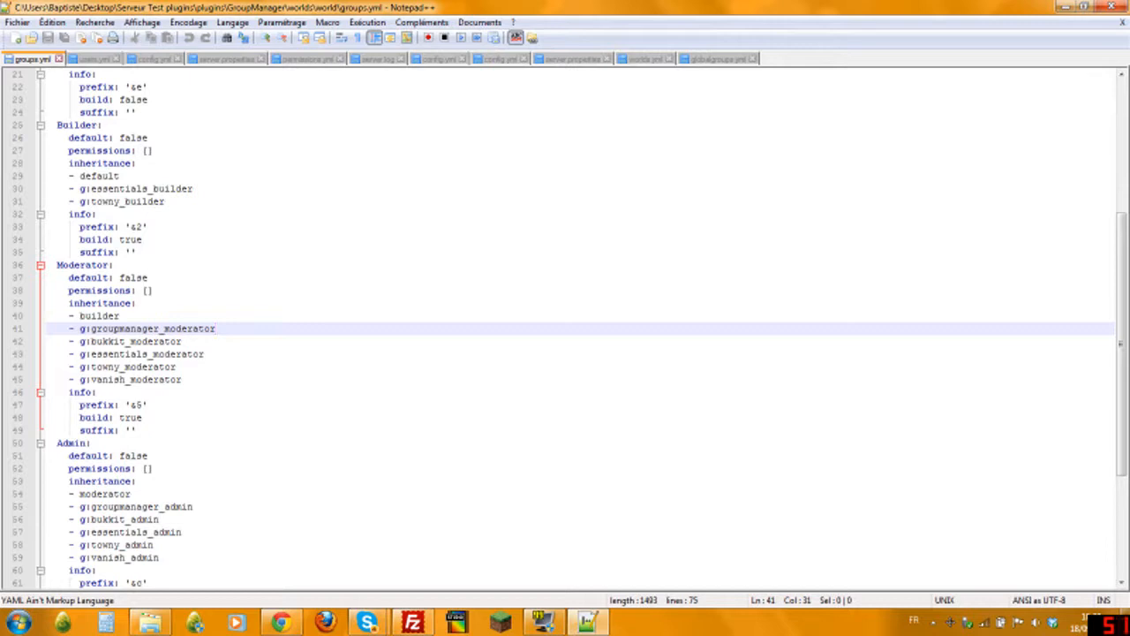
- Review the group list and compare the default setting of the Default and Builder groups
{"action": "scroll", "coordinate": [565, 327], "scroll_direction": "up", "scroll_amount": 7}
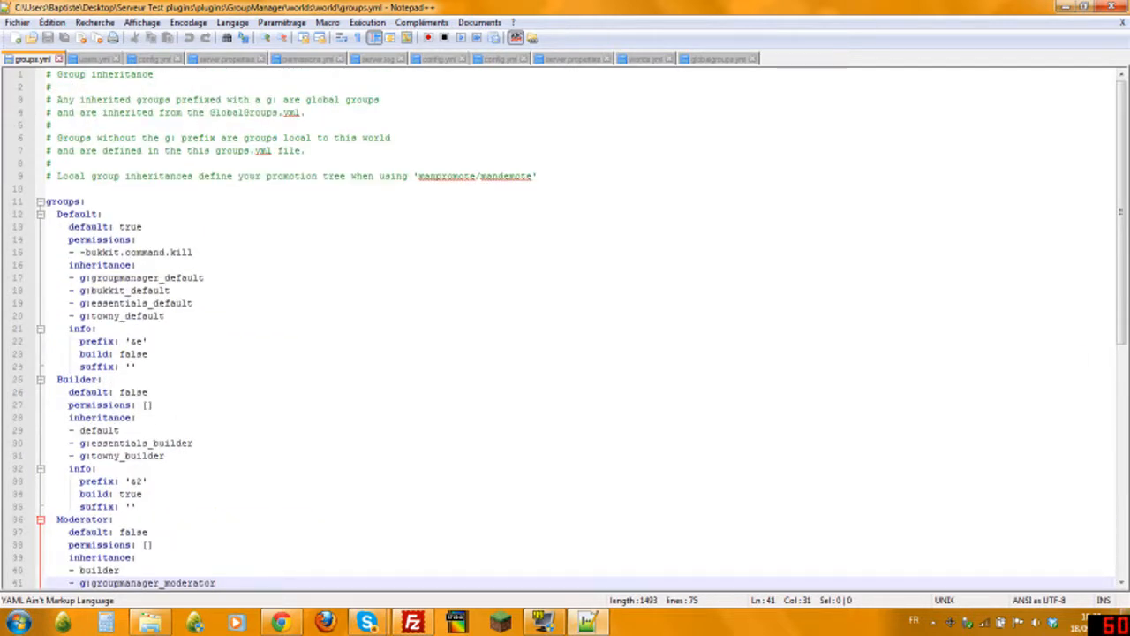
{"action": "scroll", "coordinate": [565, 327], "scroll_direction": "down", "scroll_amount": 10}
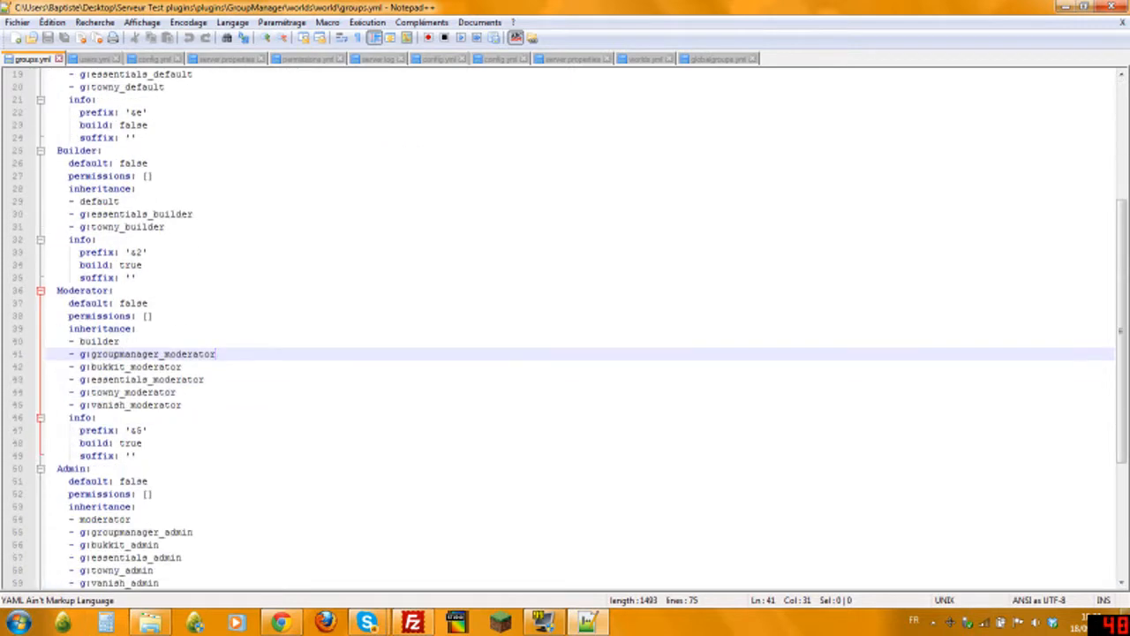
{"action": "scroll", "coordinate": [565, 327], "scroll_direction": "up", "scroll_amount": 10}
{"action": "scroll", "coordinate": [565, 327], "scroll_direction": "down", "scroll_amount": 1}
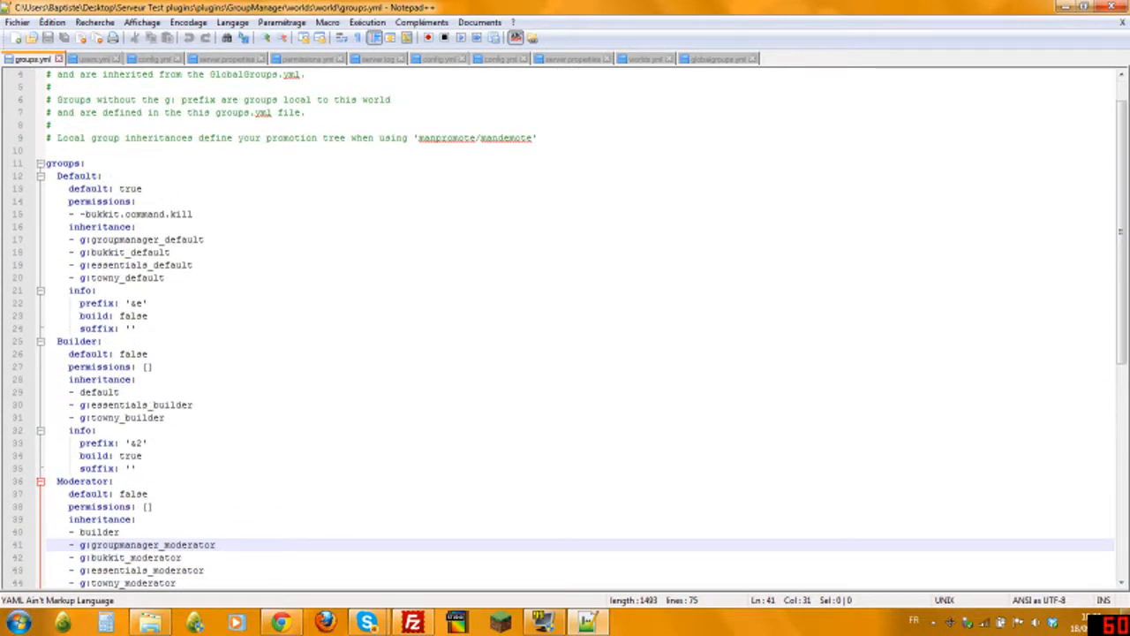
{"action": "double_click", "coordinate": [129, 188]}
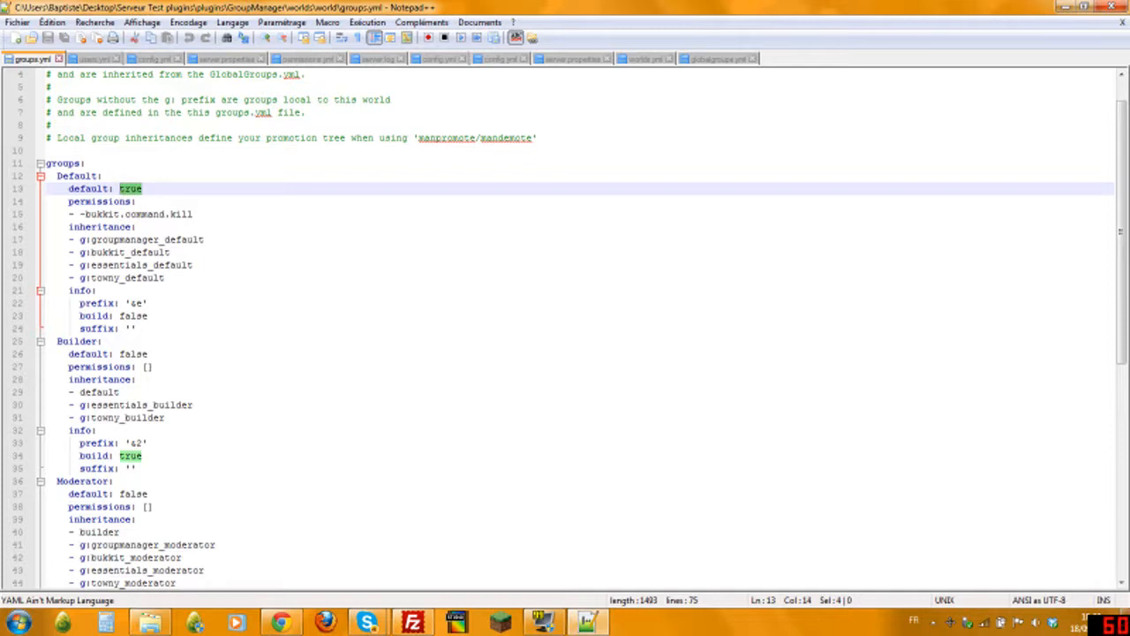
{"action": "left_click_drag", "start_coordinate": [56, 175], "coordinate": [99, 175]}
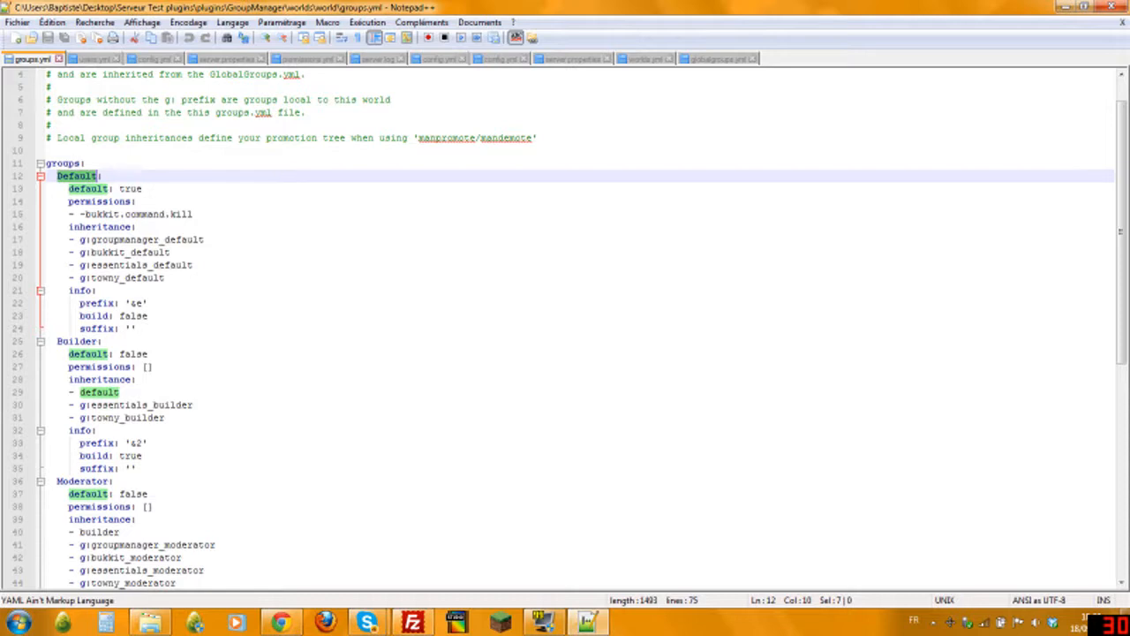
{"action": "left_click", "coordinate": [415, 201]}
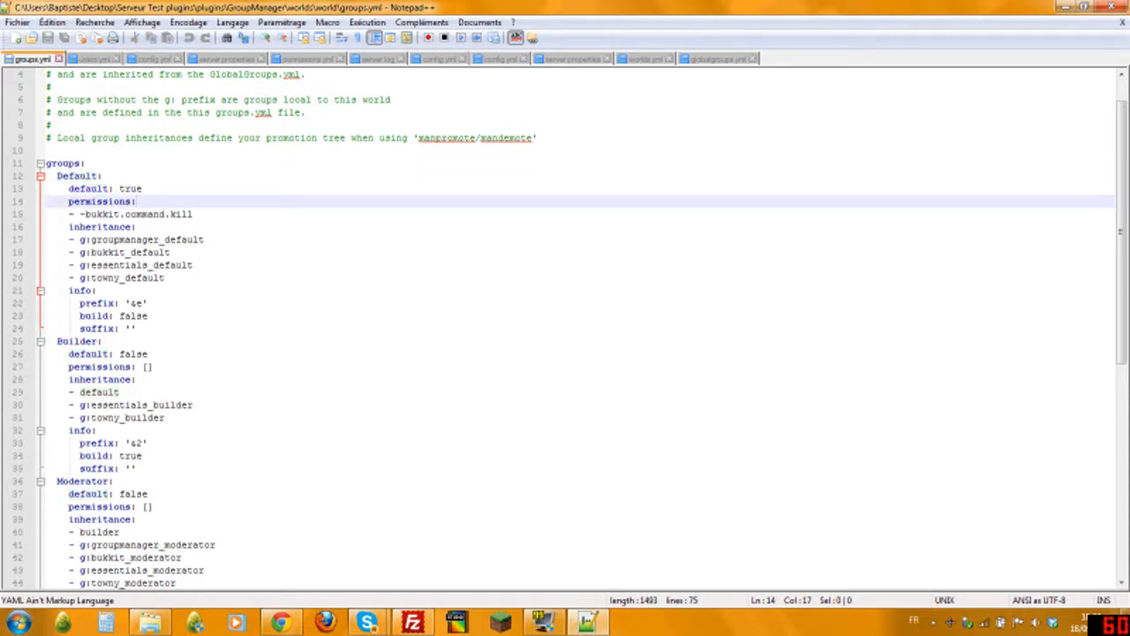
{"action": "left_click", "coordinate": [134, 353]}
{"action": "double_click", "coordinate": [134, 354]}
{"action": "left_click", "coordinate": [94, 340]}
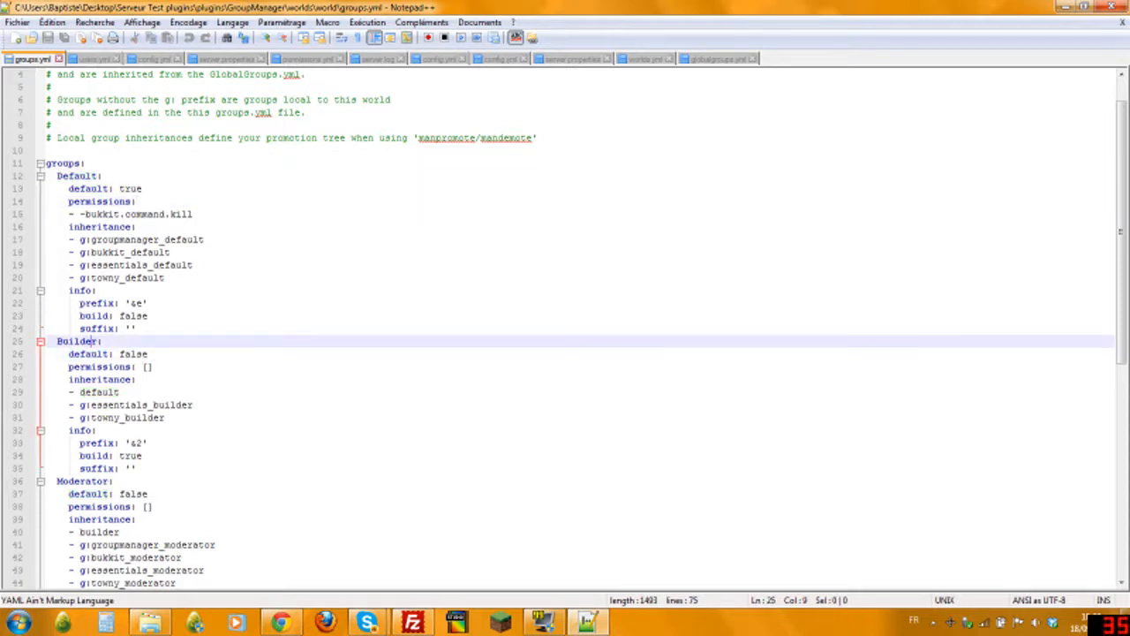
{"action": "key", "text": "Right"}
- Add the permission essentials.kit.dtools to the Default group below -bukkit.command.kill
{"action": "left_click", "coordinate": [192, 213]}
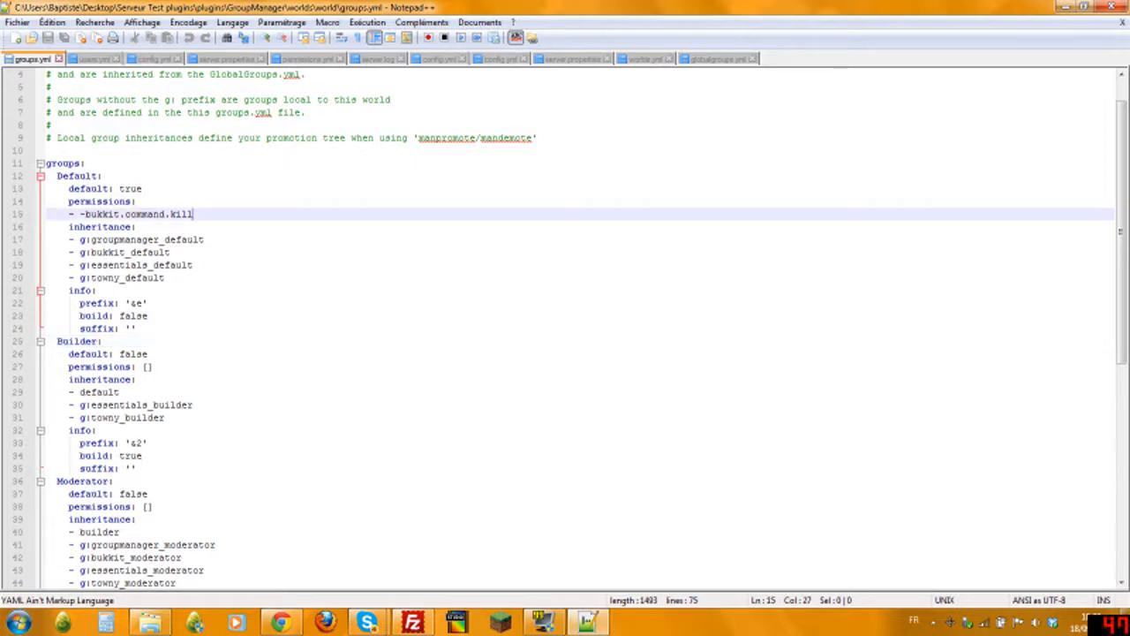
{"action": "key", "text": "Return"}
{"action": "type", "text": "- essential"}
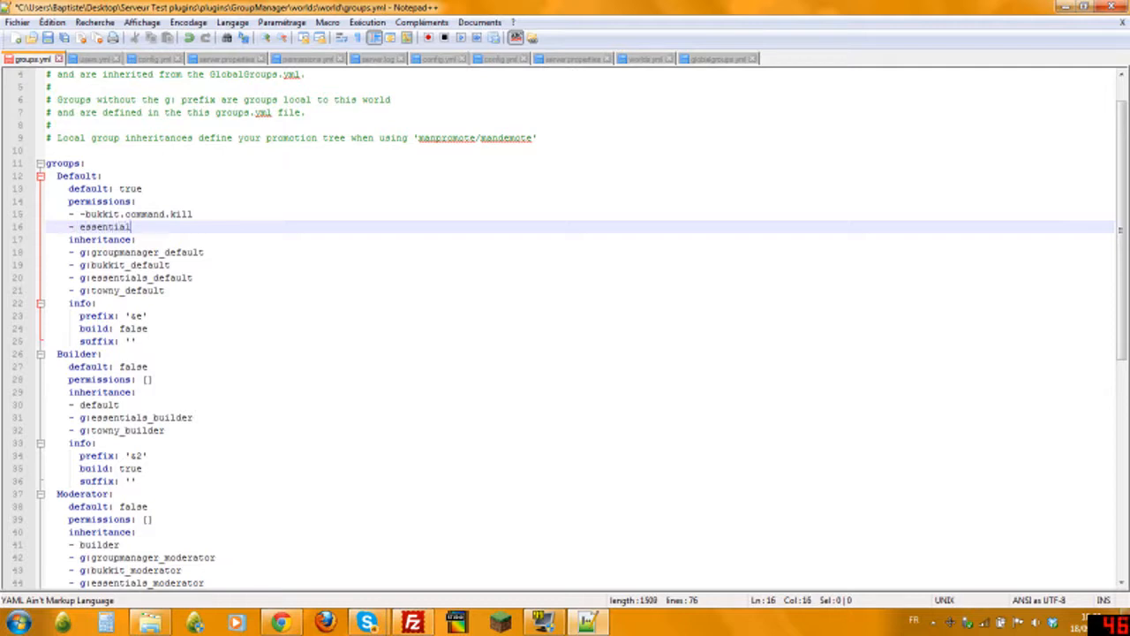
{"action": "type", "text": "s.kit"}
{"action": "type", "text": "tools"}
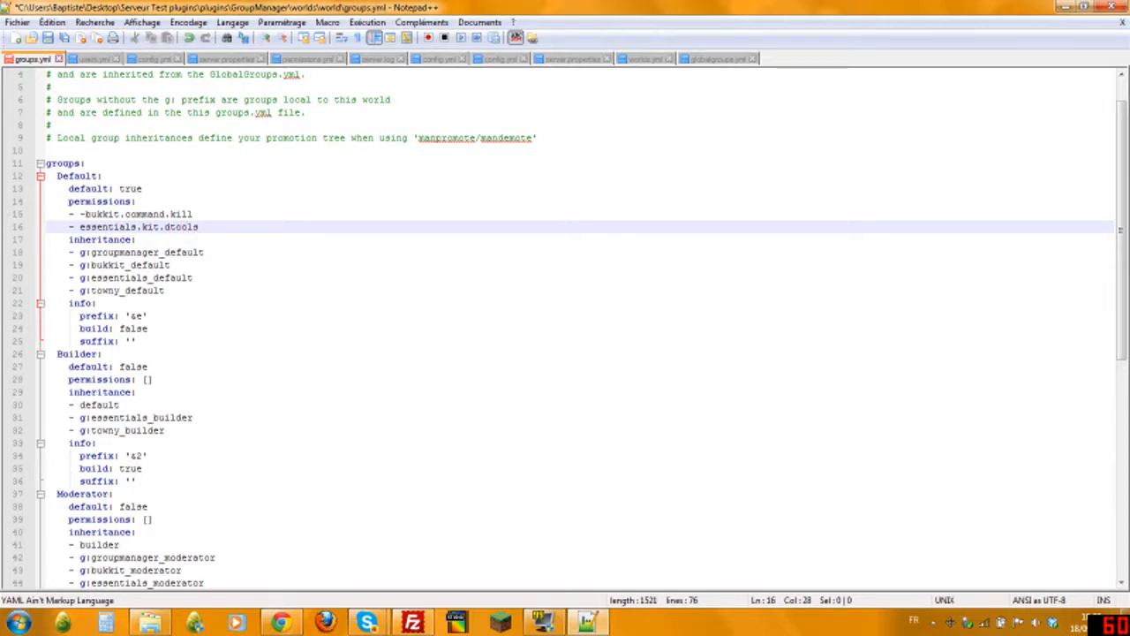
- Remove the essentials.kit.dtools permission line from the Default group
{"action": "left_click_drag", "start_coordinate": [199, 227], "coordinate": [18, 236]}
{"action": "key", "text": "BackSpace"}
{"action": "key", "text": "BackSpace"}
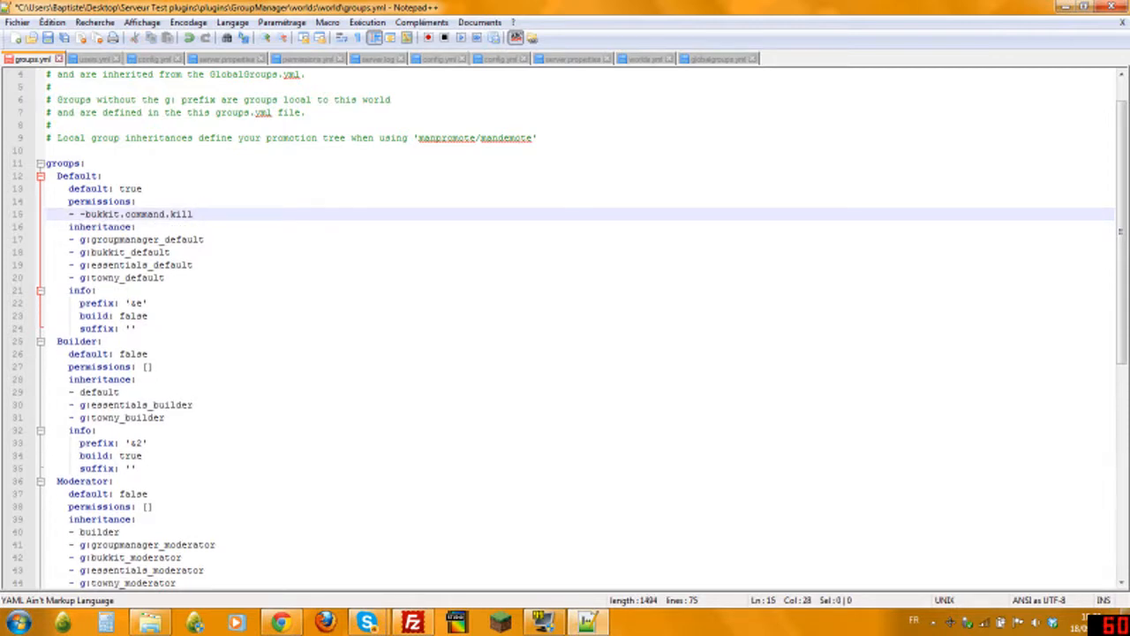
{"action": "key", "text": "BackSpace"}
- Examine the global groups listed under the Default group's inheritance in groups.yml
{"action": "key", "text": "Down"}
{"action": "key", "text": "Down"}
{"action": "key", "text": "Down"}
{"action": "key", "text": "Down"}
{"action": "key", "text": "Up"}
{"action": "key", "text": "Up"}
{"action": "key", "text": "Up"}
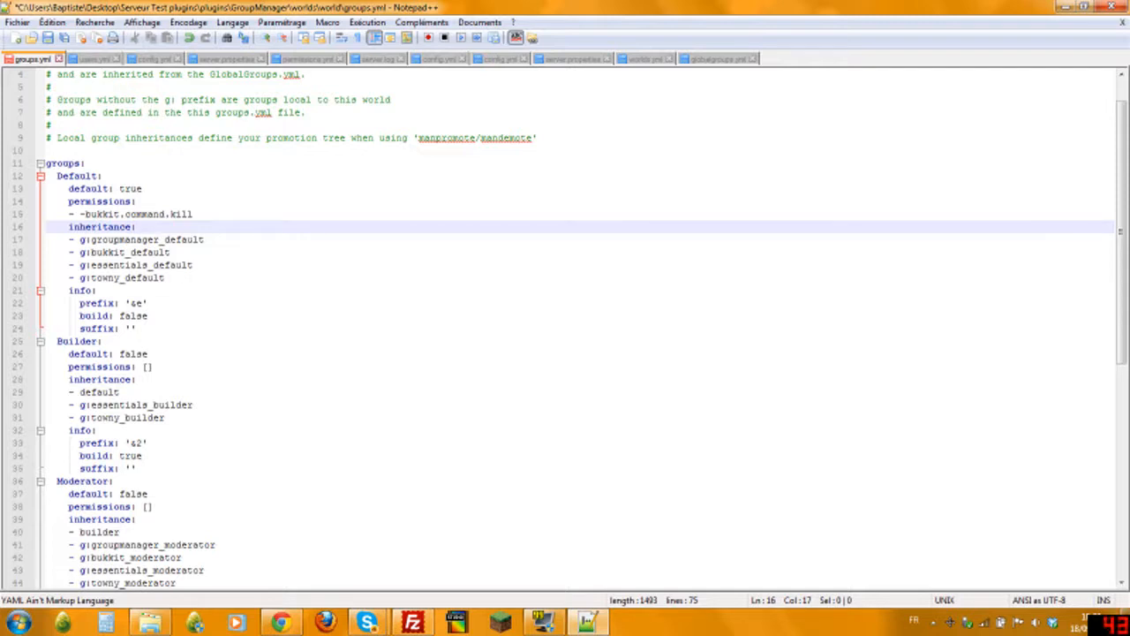
{"action": "left_click", "coordinate": [169, 239]}
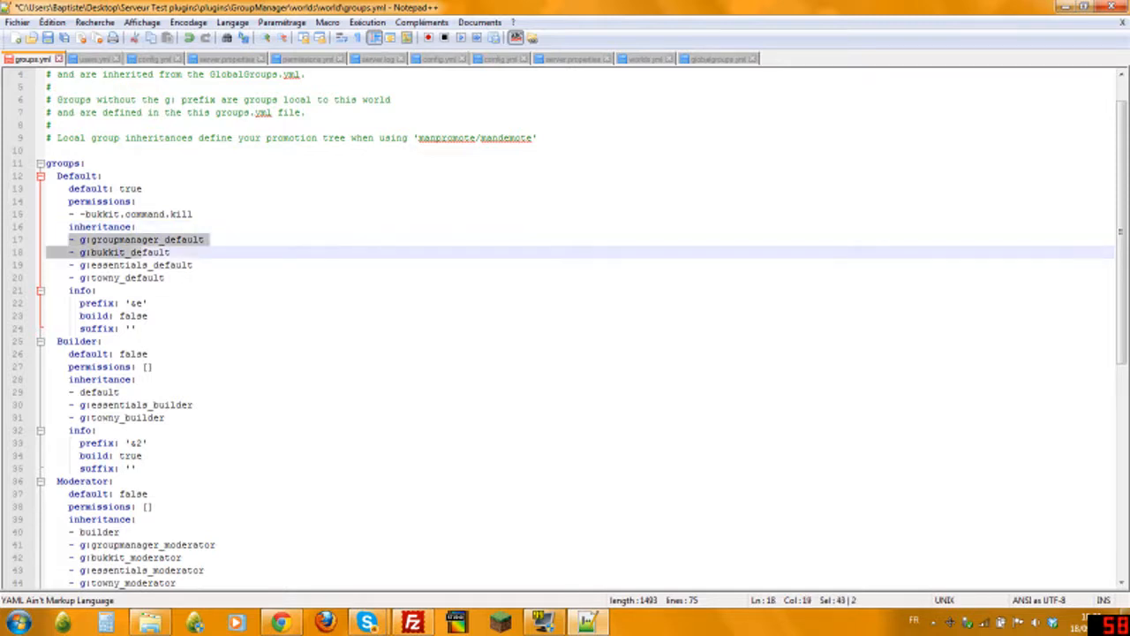
{"action": "left_click", "coordinate": [170, 251]}
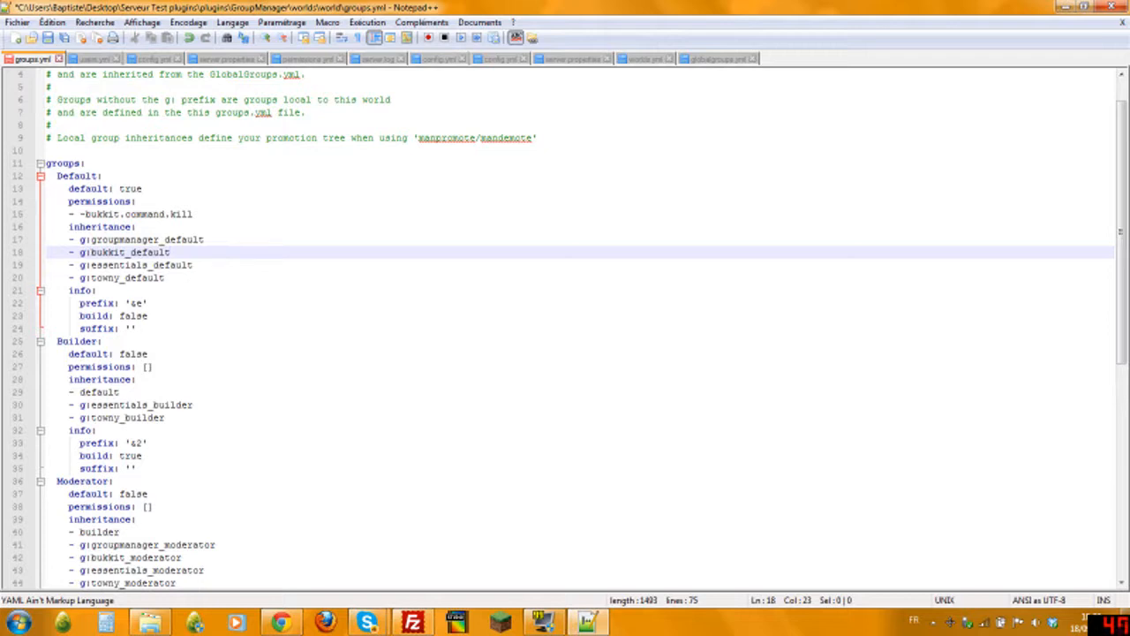
- Set the Default group's prefix to '&eVisiteur'
{"action": "left_click", "coordinate": [148, 303]}
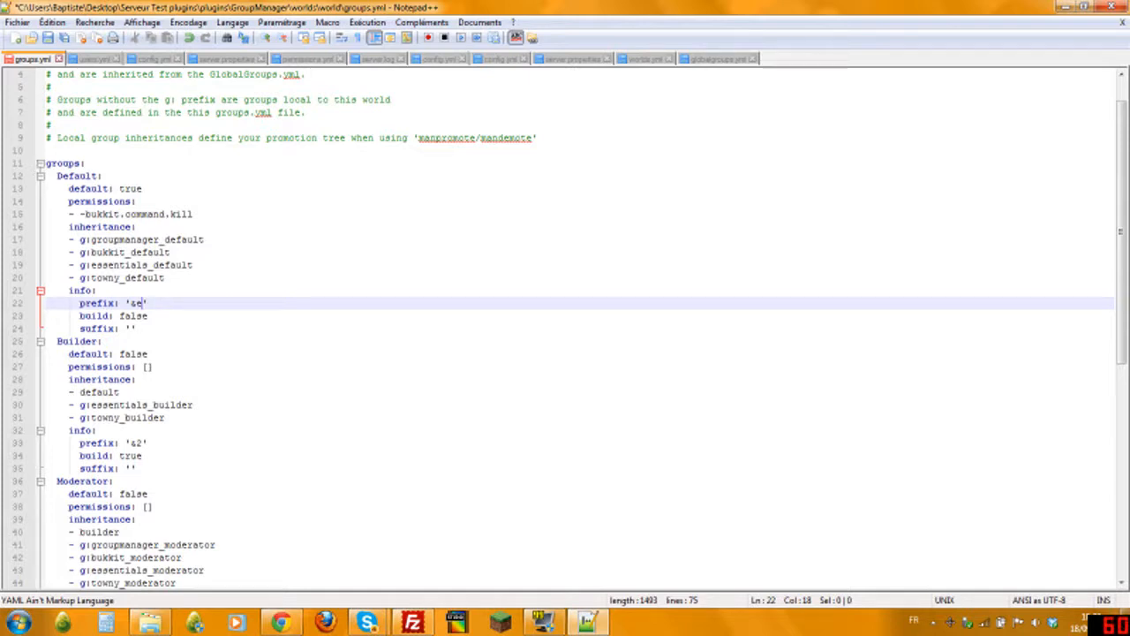
{"action": "type", "text": "Default"}
{"action": "key", "text": "BackSpace"}
{"action": "key", "text": "BackSpace"}
{"action": "key", "text": "BackSpace"}
{"action": "key", "text": "BackSpace"}
{"action": "key", "text": "BackSpace"}
{"action": "key", "text": "BackSpace"}
{"action": "key", "text": "BackSpace"}
{"action": "type", "text": "Visiteur"}
- Rename the Default group as Visiteur
{"action": "left_click", "coordinate": [102, 176]}
{"action": "key", "text": "BackSpace"}
{"action": "key", "text": "BackSpace"}
{"action": "key", "text": "BackSpace"}
{"action": "key", "text": "BackSpace"}
{"action": "key", "text": "BackSpace"}
{"action": "key", "text": "BackSpace"}
{"action": "key", "text": "BackSpace"}
{"action": "key", "text": "BackSpace"}
{"action": "type", "text": "Visiteur"}
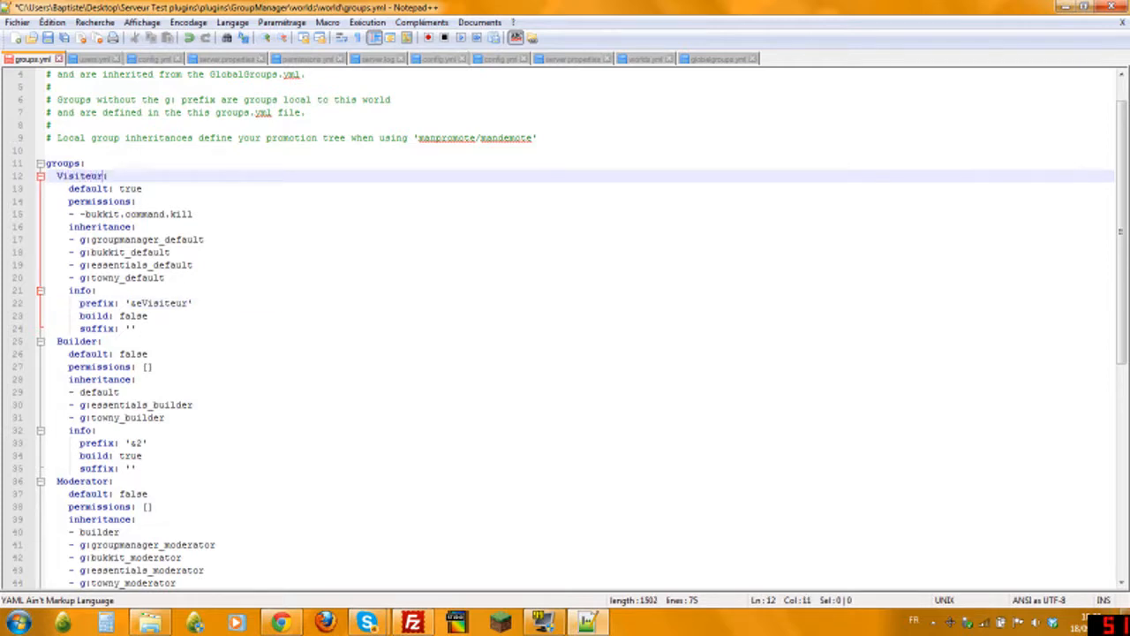
{"action": "left_click_drag", "start_coordinate": [51, 176], "coordinate": [108, 176]}
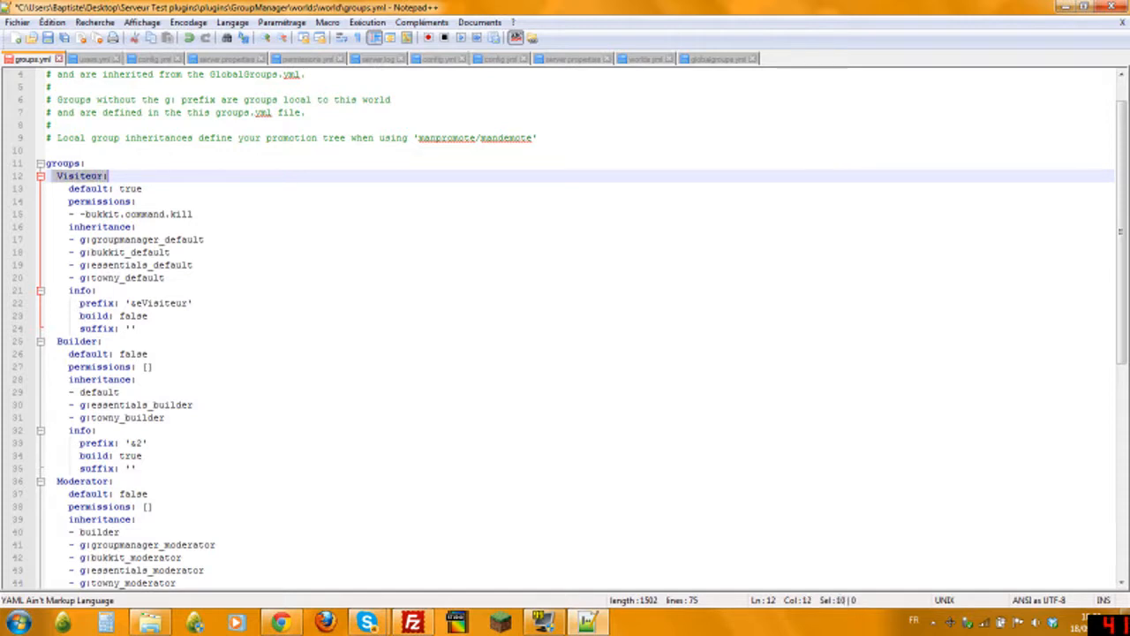
- Try ending the Visiteur group's prefix with 1, 2 and 3 in place of its last character, and restore the original text
{"action": "left_click_drag", "start_coordinate": [142, 303], "coordinate": [189, 303]}
{"action": "left_click", "coordinate": [189, 303]}
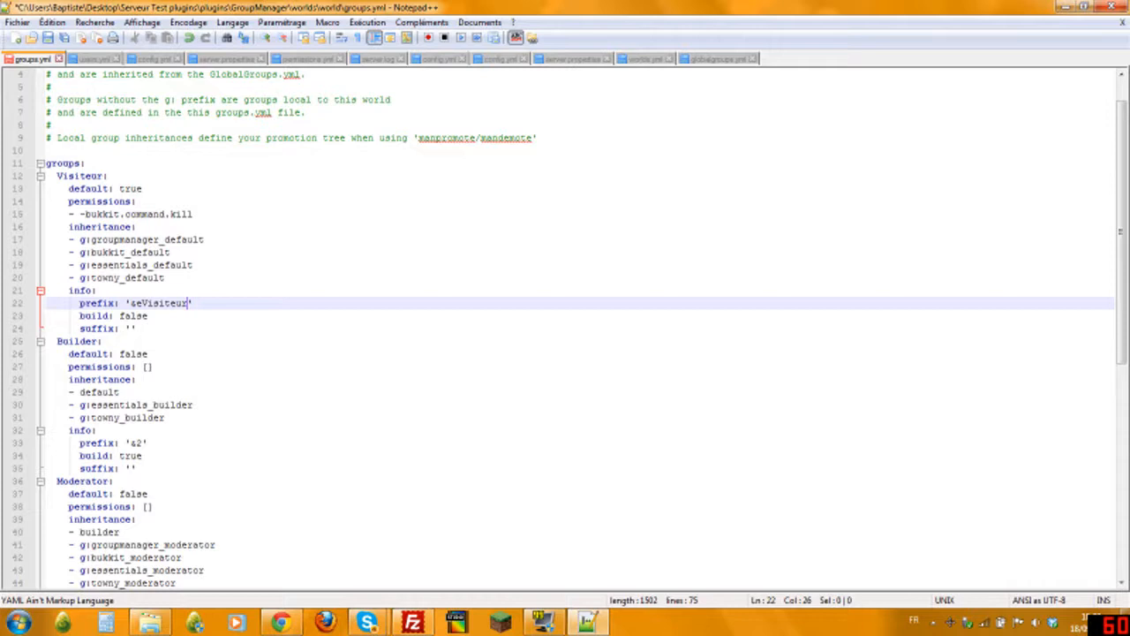
{"action": "key", "text": "BackSpace"}
{"action": "type", "text": "1"}
{"action": "key", "text": "BackSpace"}
{"action": "type", "text": "2"}
{"action": "key", "text": "BackSpace"}
{"action": "type", "text": "3"}
{"action": "key", "text": "BackSpace"}
{"action": "type", "text": "e"}
- Set the Builder group's prefix to '&2Builder'
{"action": "left_click", "coordinate": [142, 444]}
{"action": "type", "text": "bu"}
{"action": "key", "text": "BackSpace"}
{"action": "key", "text": "BackSpace"}
{"action": "type", "text": "Builder"}
{"action": "scroll", "coordinate": [566, 327], "scroll_direction": "down", "scroll_amount": 5}
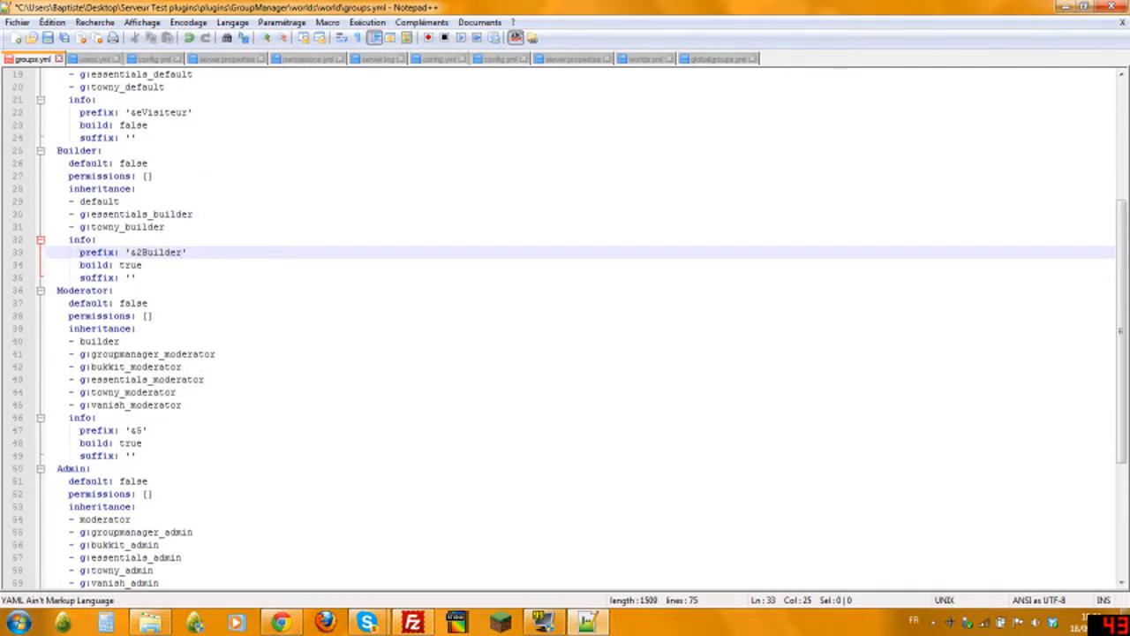
{"action": "scroll", "coordinate": [565, 326], "scroll_direction": "up", "scroll_amount": 6}
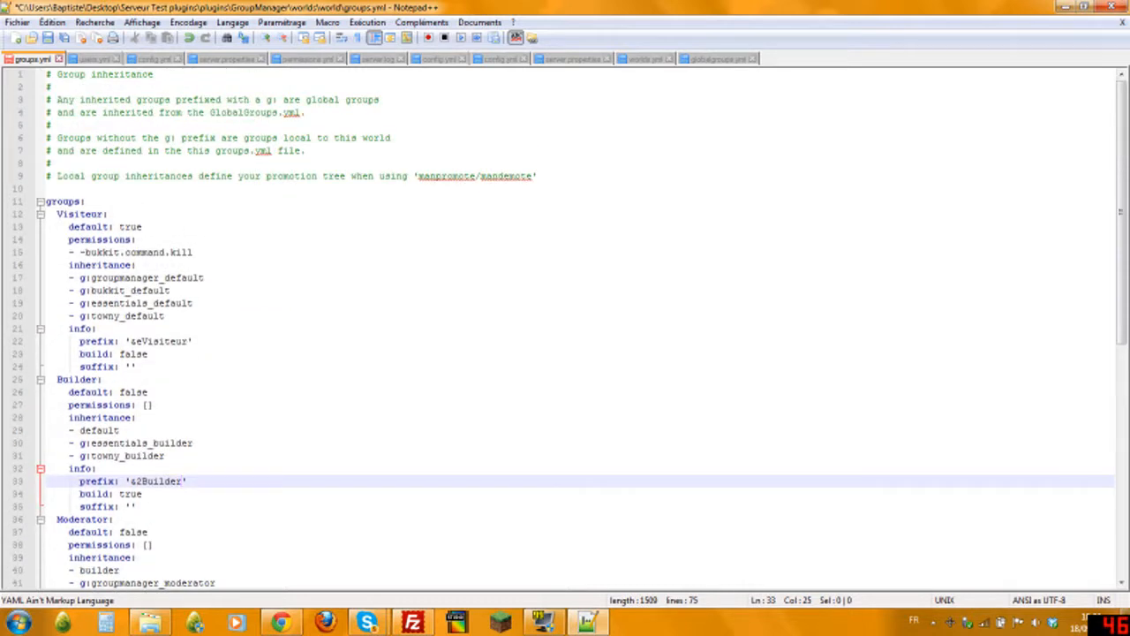
{"action": "scroll", "coordinate": [565, 326], "scroll_direction": "down", "scroll_amount": 5}
{"action": "scroll", "coordinate": [565, 326], "scroll_direction": "up", "scroll_amount": 4}
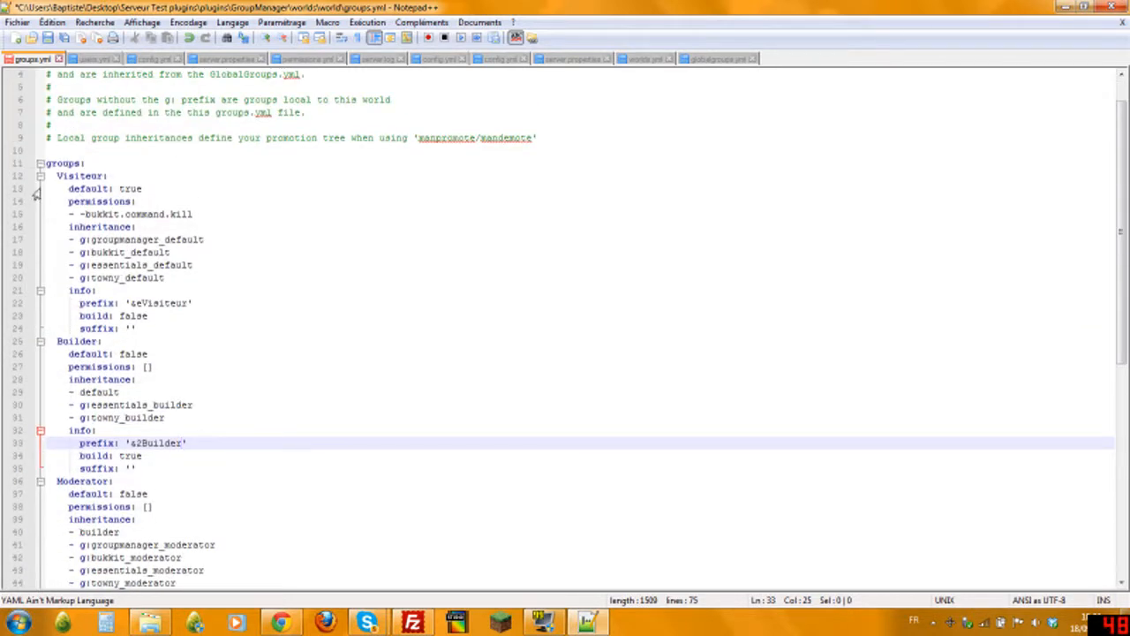
{"action": "left_click_drag", "start_coordinate": [46, 162], "coordinate": [138, 329]}
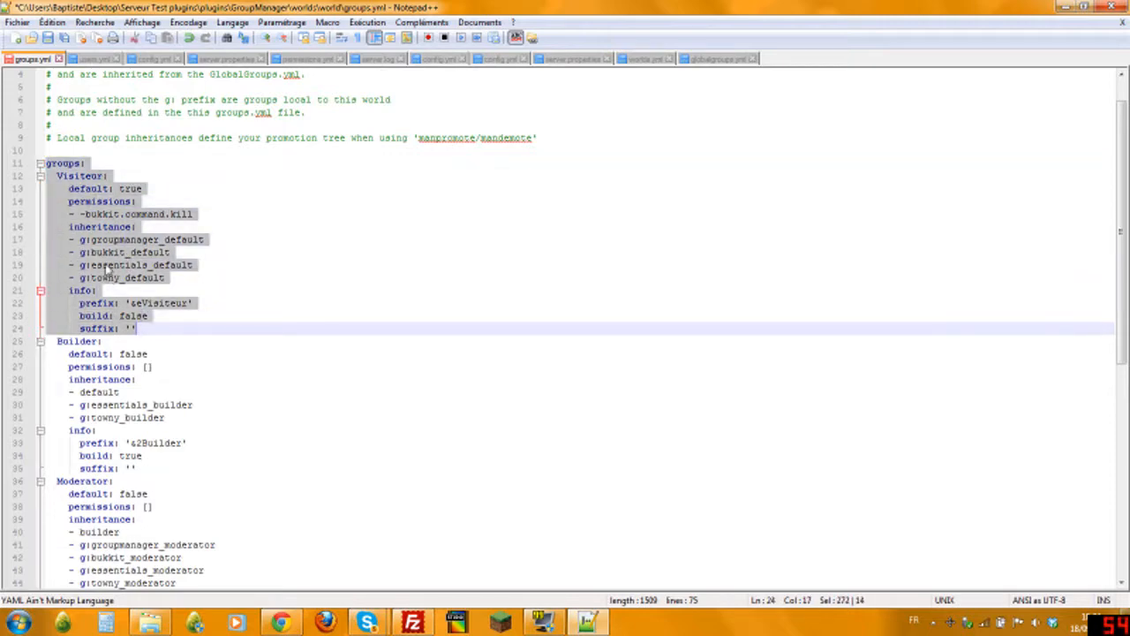
{"action": "right_click", "coordinate": [103, 265]}
{"action": "left_click", "coordinate": [168, 325]}
{"action": "scroll", "coordinate": [168, 325], "scroll_direction": "down", "scroll_amount": 4}
{"action": "scroll", "coordinate": [565, 327], "scroll_direction": "down", "scroll_amount": 3}
{"action": "scroll", "coordinate": [565, 327], "scroll_direction": "up", "scroll_amount": 8}
{"action": "scroll", "coordinate": [565, 326], "scroll_direction": "down", "scroll_amount": 3}
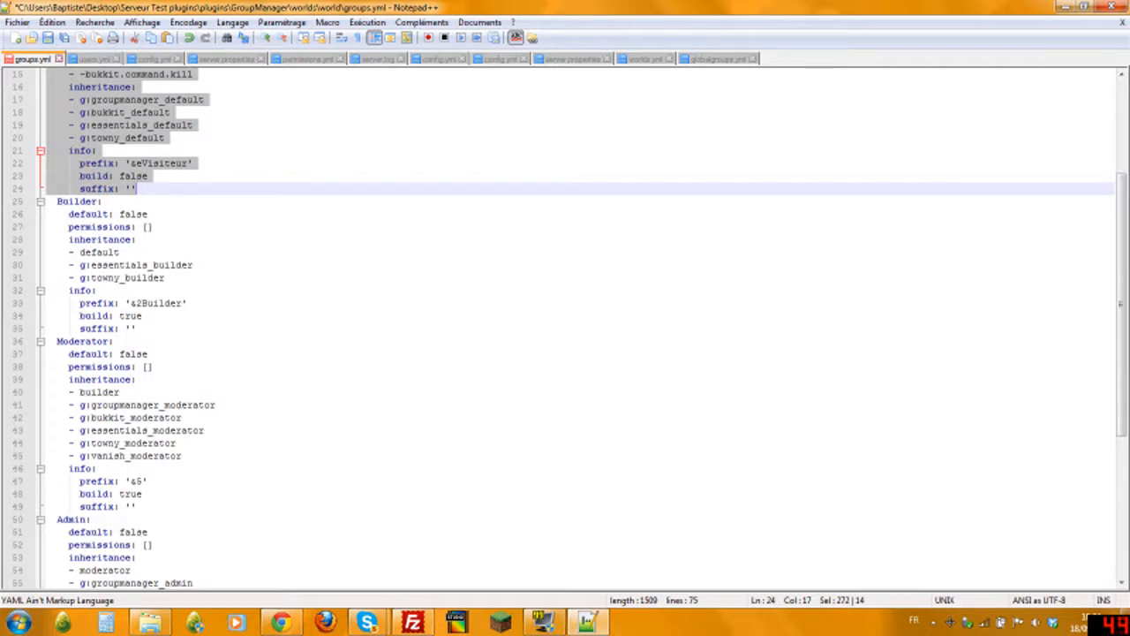
- Copy the whole Owner group block at the end of groups.yml, from its name to its suffix line
{"action": "left_click", "coordinate": [119, 391]}
{"action": "scroll", "coordinate": [566, 326], "scroll_direction": "down", "scroll_amount": 7}
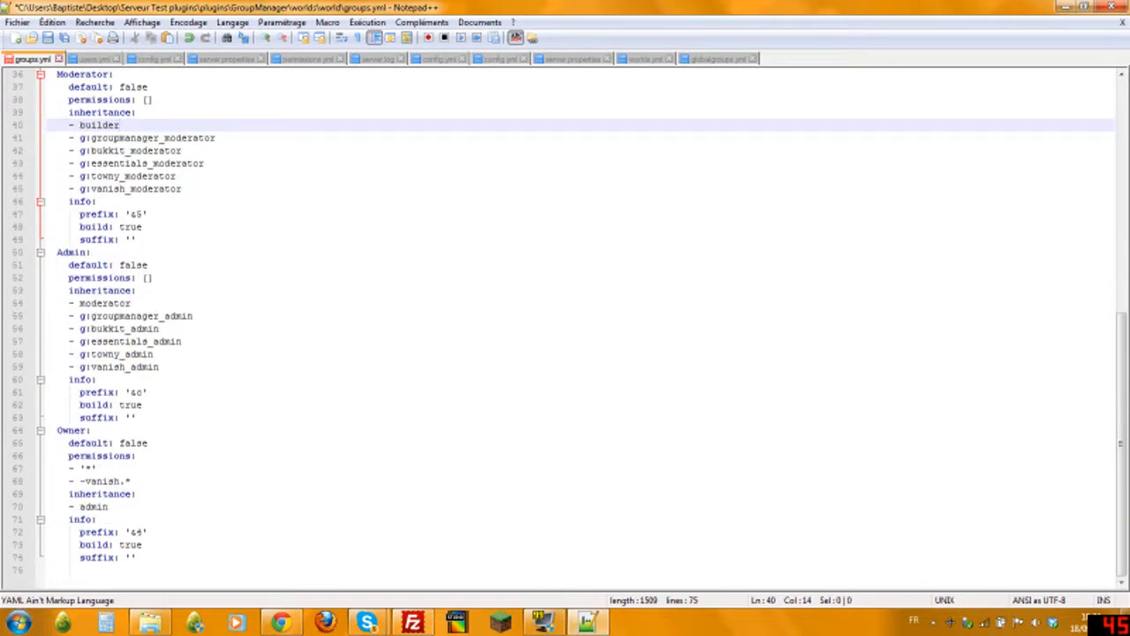
{"action": "left_click_drag", "start_coordinate": [57, 430], "coordinate": [159, 554]}
{"action": "right_click", "coordinate": [89, 533]}
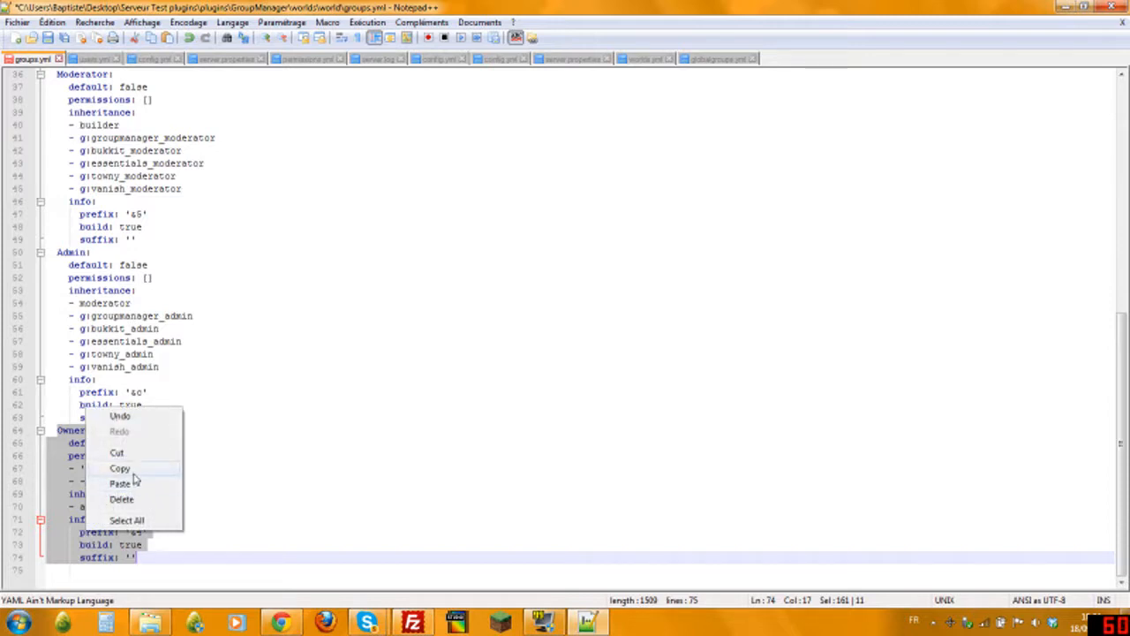
{"action": "left_click", "coordinate": [46, 431]}
{"action": "left_click_drag", "start_coordinate": [46, 431], "coordinate": [138, 557]}
{"action": "right_click", "coordinate": [102, 541]}
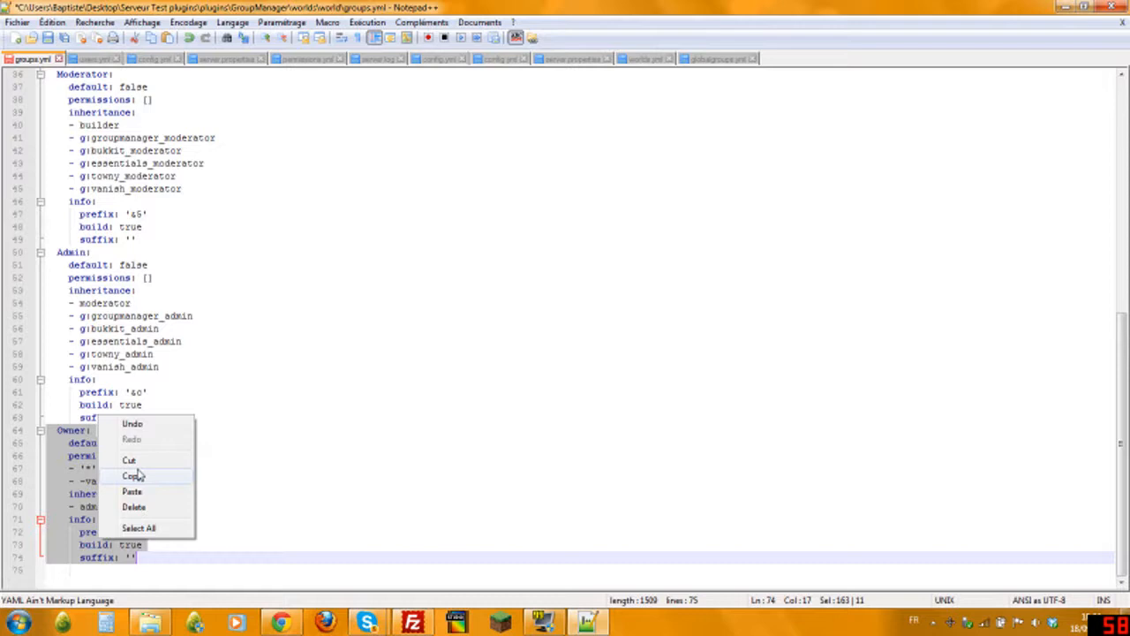
{"action": "left_click", "coordinate": [132, 476]}
- Paste the copied Owner block on a new line directly below the original Owner group
{"action": "left_click", "coordinate": [152, 556]}
{"action": "left_click", "coordinate": [80, 570]}
{"action": "key", "text": "Return"}
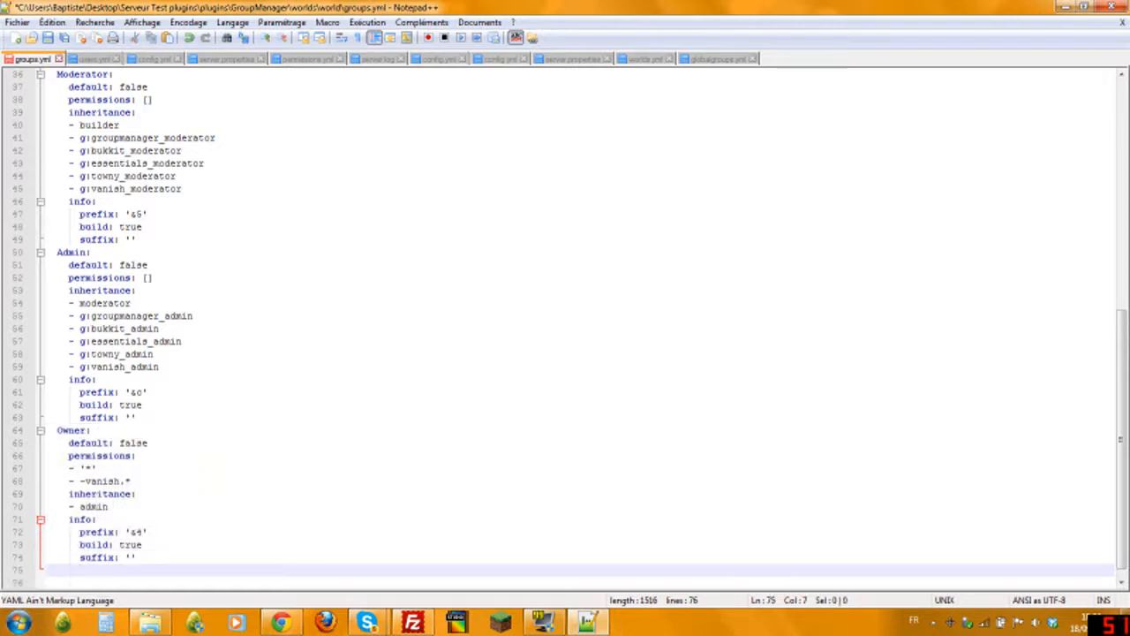
{"action": "key", "text": "BackSpace"}
{"action": "key", "text": "BackSpace"}
{"action": "key", "text": "BackSpace"}
{"action": "right_click", "coordinate": [104, 572]}
{"action": "left_click", "coordinate": [133, 523]}
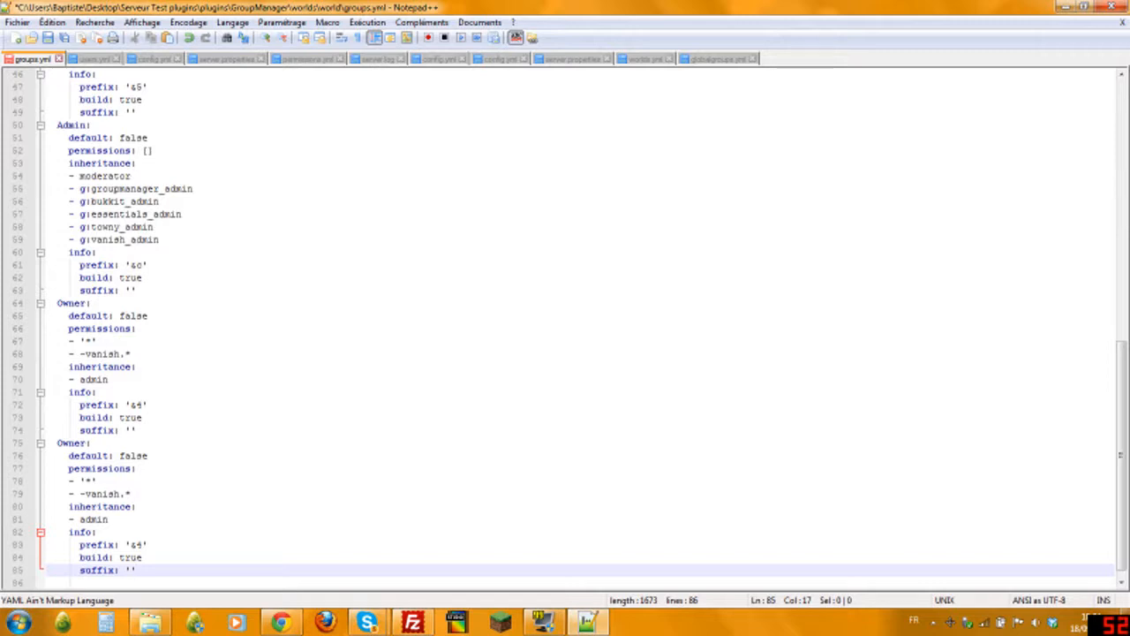
- Rename the duplicated Owner group as Dieu and set its prefix to '&4Dieu'
{"action": "left_click", "coordinate": [57, 443]}
{"action": "left_click", "coordinate": [58, 302]}
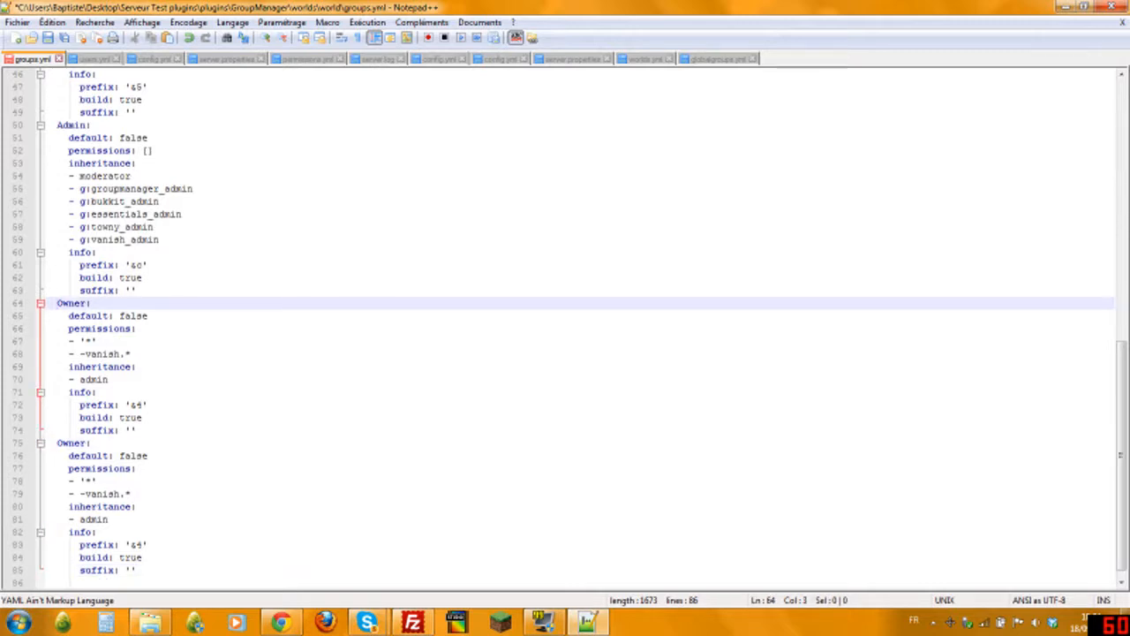
{"action": "left_click_drag", "start_coordinate": [57, 443], "coordinate": [86, 443]}
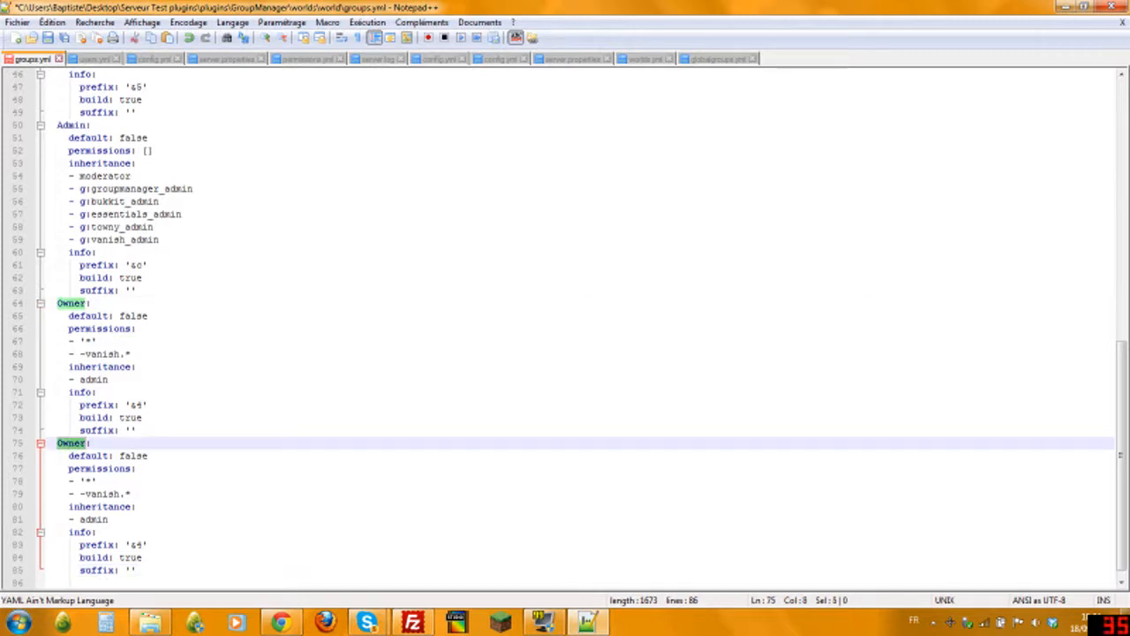
{"action": "type", "text": "Dieu:"}
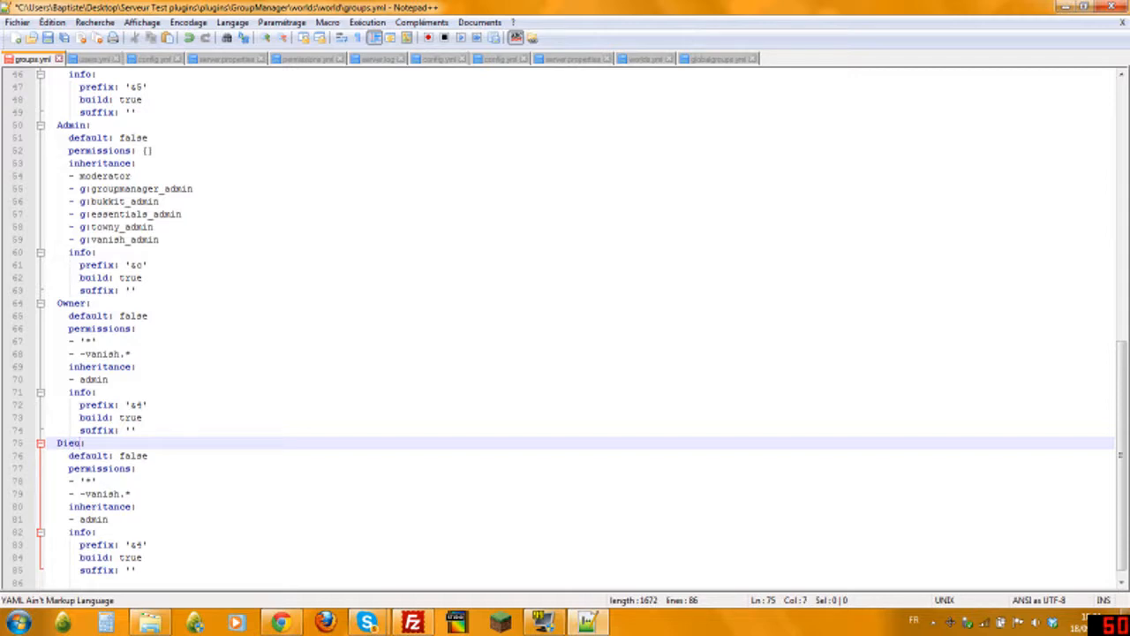
{"action": "left_click", "coordinate": [143, 545]}
{"action": "type", "text": "Dieu"}
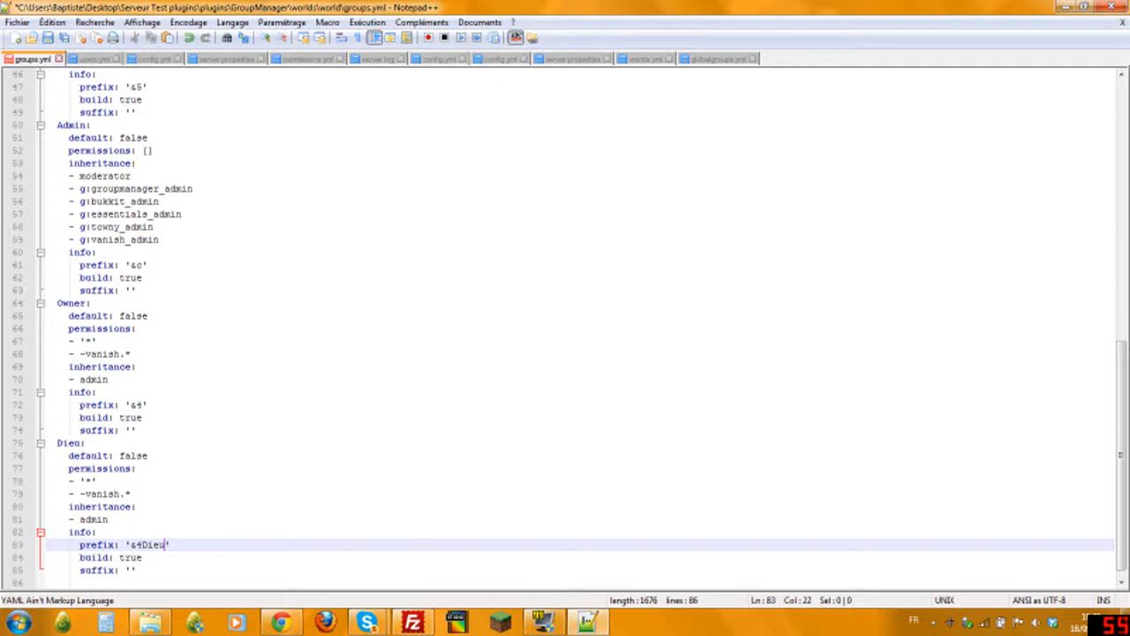
{"action": "left_click", "coordinate": [142, 545]}
- Try the suffix '&e tutoteur' for the Visiteur group and clear it again
{"action": "scroll", "coordinate": [565, 326], "scroll_direction": "up", "scroll_amount": 15}
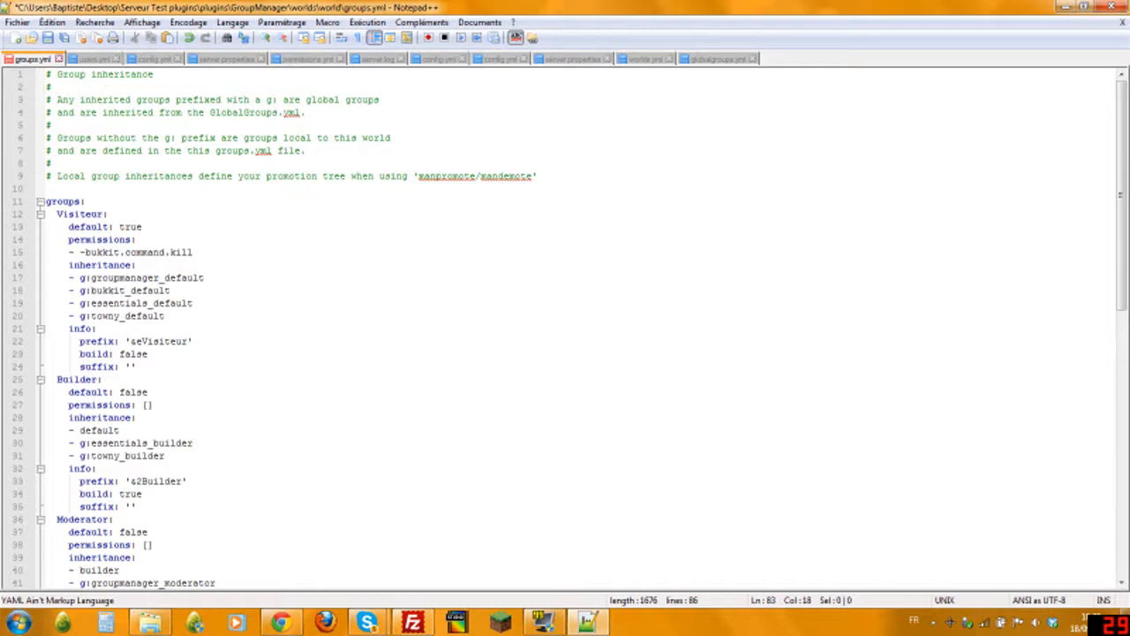
{"action": "double_click", "coordinate": [133, 354]}
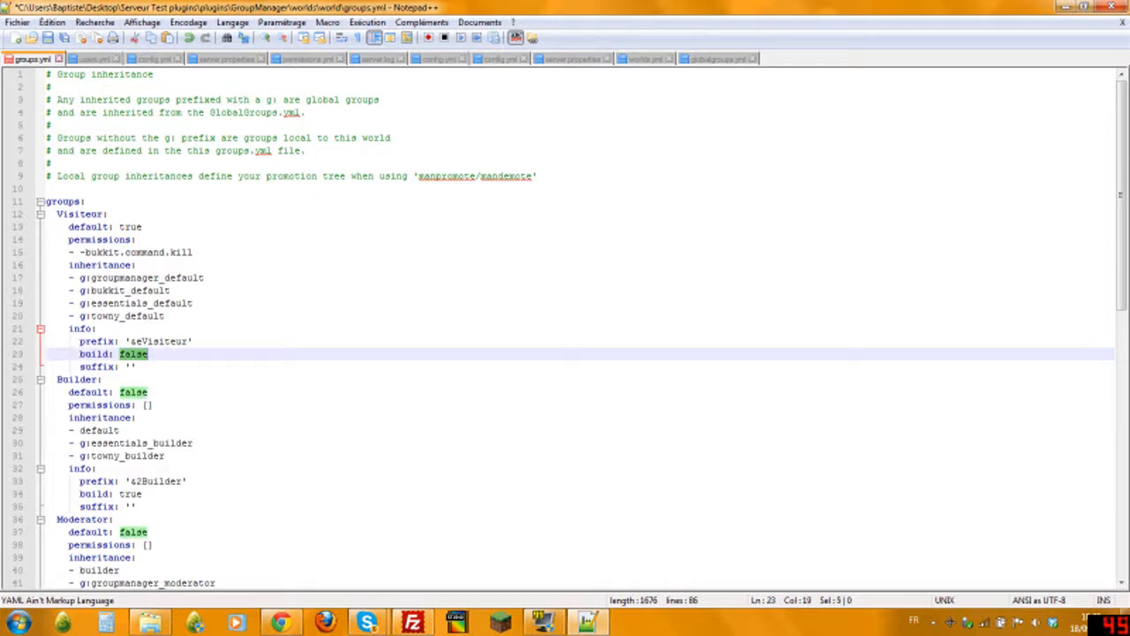
{"action": "left_click", "coordinate": [131, 366]}
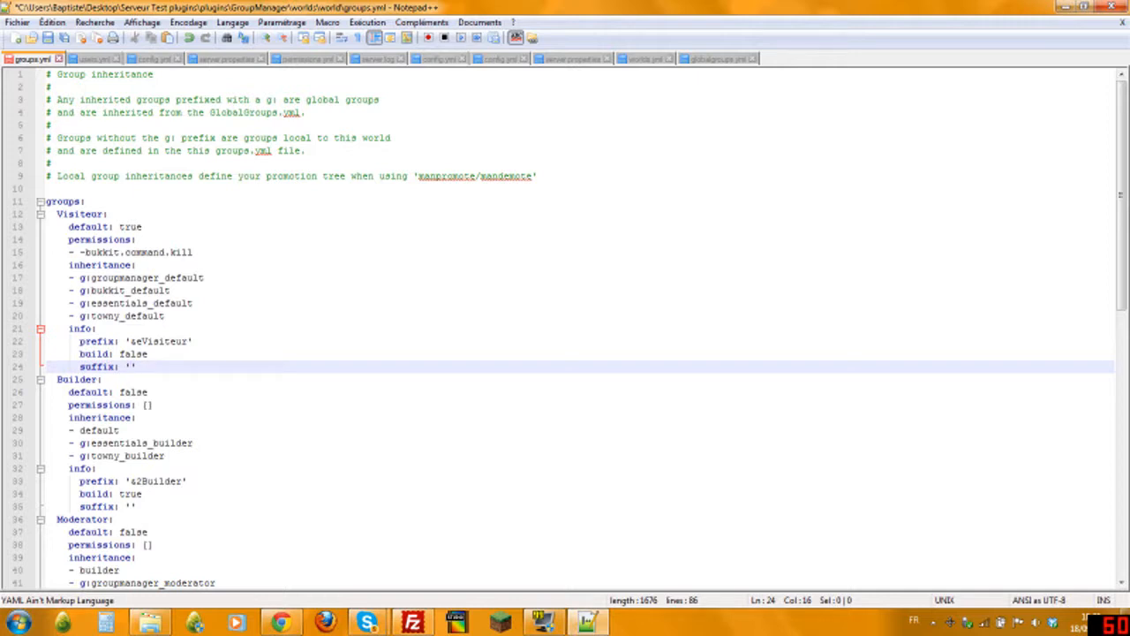
{"action": "type", "text": "&e &f"}
{"action": "key", "text": "BackSpace"}
{"action": "key", "text": "BackSpace"}
{"action": "type", "text": "tutoteur"}
{"action": "key", "text": "BackSpace"}
{"action": "key", "text": "BackSpace"}
{"action": "key", "text": "BackSpace"}
{"action": "key", "text": "BackSpace"}
{"action": "key", "text": "BackSpace"}
{"action": "key", "text": "BackSpace"}
{"action": "key", "text": "BackSpace"}
{"action": "key", "text": "BackSpace"}
{"action": "key", "text": "BackSpace"}
{"action": "key", "text": "BackSpace"}
{"action": "key", "text": "BackSpace"}
- Examine the Dieu group's default setting, its '*' and -vanish.* permissions, and its admin inheritance
{"action": "scroll", "coordinate": [565, 326], "scroll_direction": "down", "scroll_amount": 15}
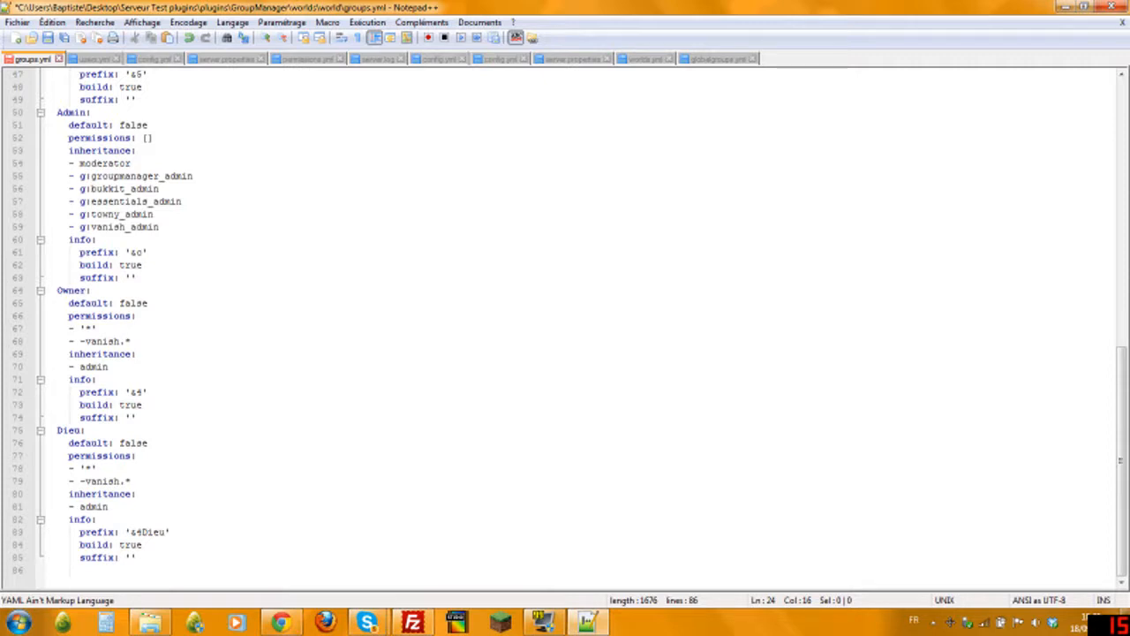
{"action": "double_click", "coordinate": [134, 442]}
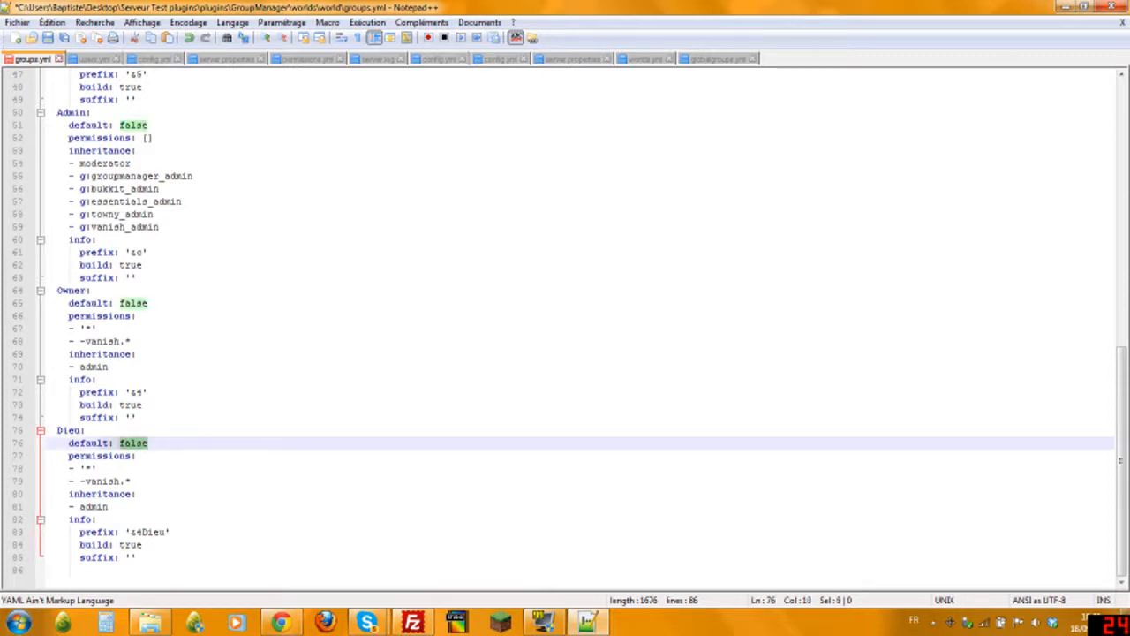
{"action": "left_click", "coordinate": [97, 468]}
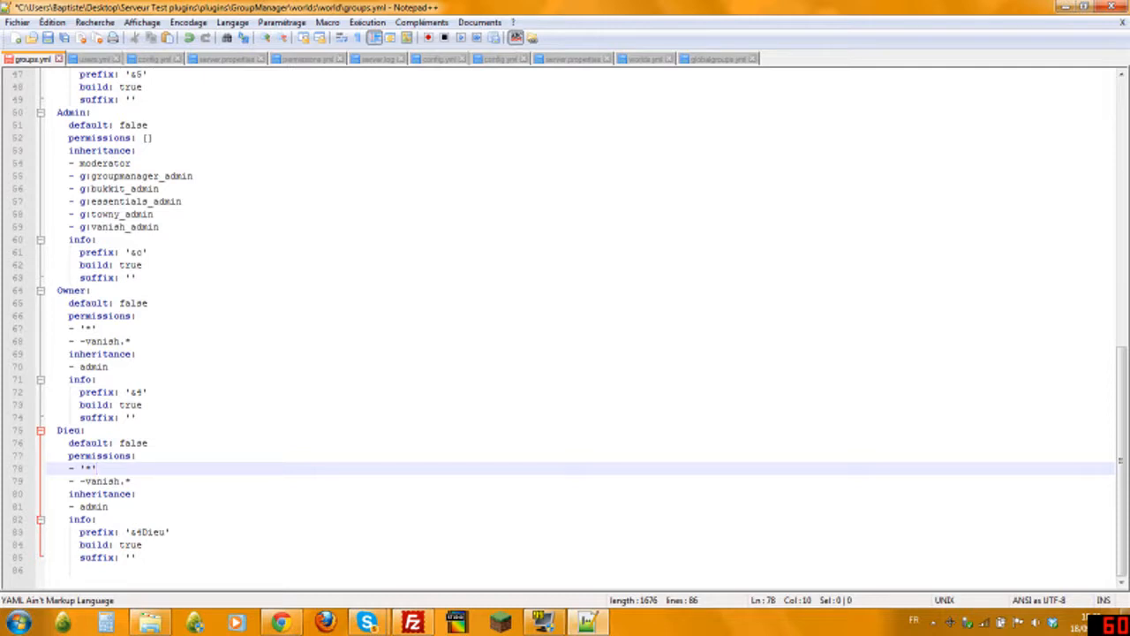
{"action": "left_click_drag", "start_coordinate": [97, 468], "coordinate": [79, 468]}
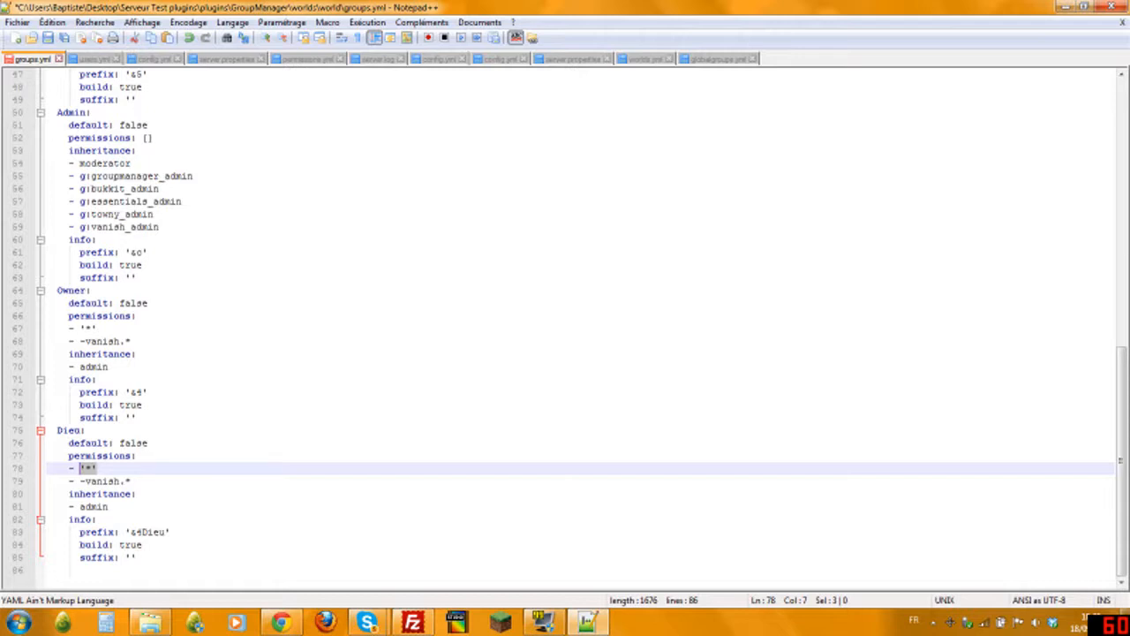
{"action": "left_click_drag", "start_coordinate": [131, 481], "coordinate": [46, 468]}
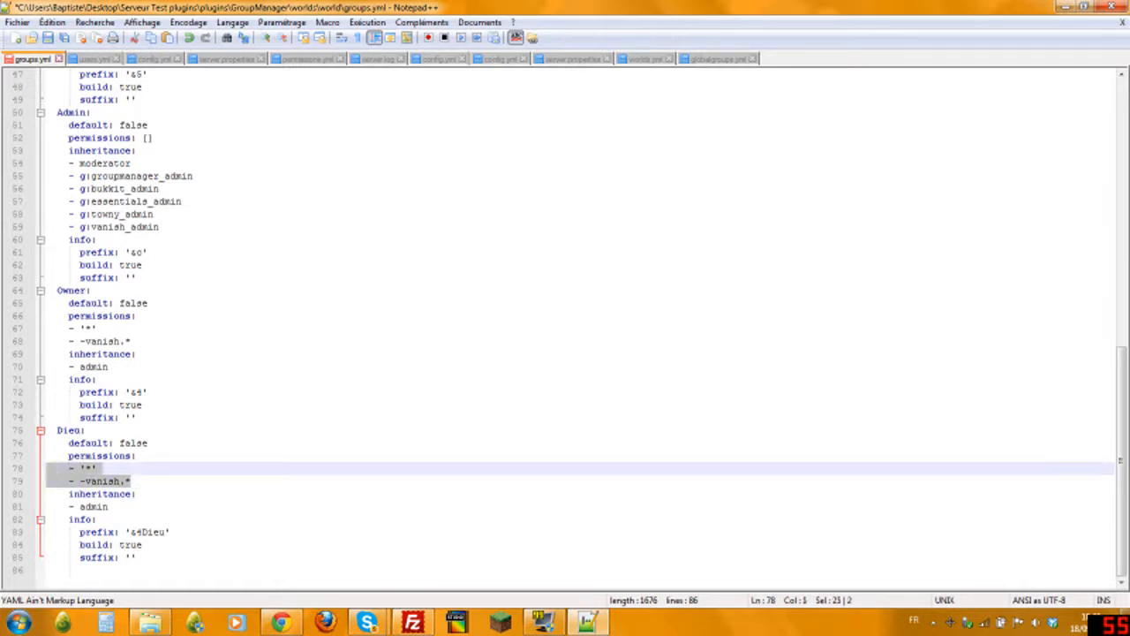
{"action": "left_click", "coordinate": [114, 468]}
{"action": "key", "text": "shift+Home"}
{"action": "left_click_drag", "start_coordinate": [131, 481], "coordinate": [69, 481]}
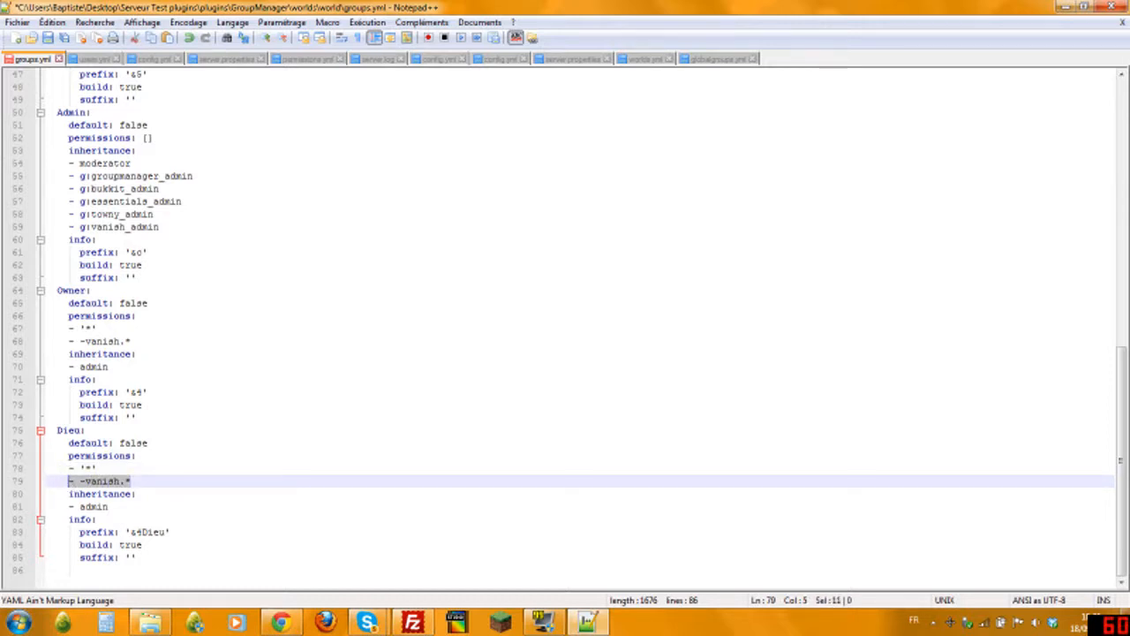
{"action": "left_click", "coordinate": [137, 494]}
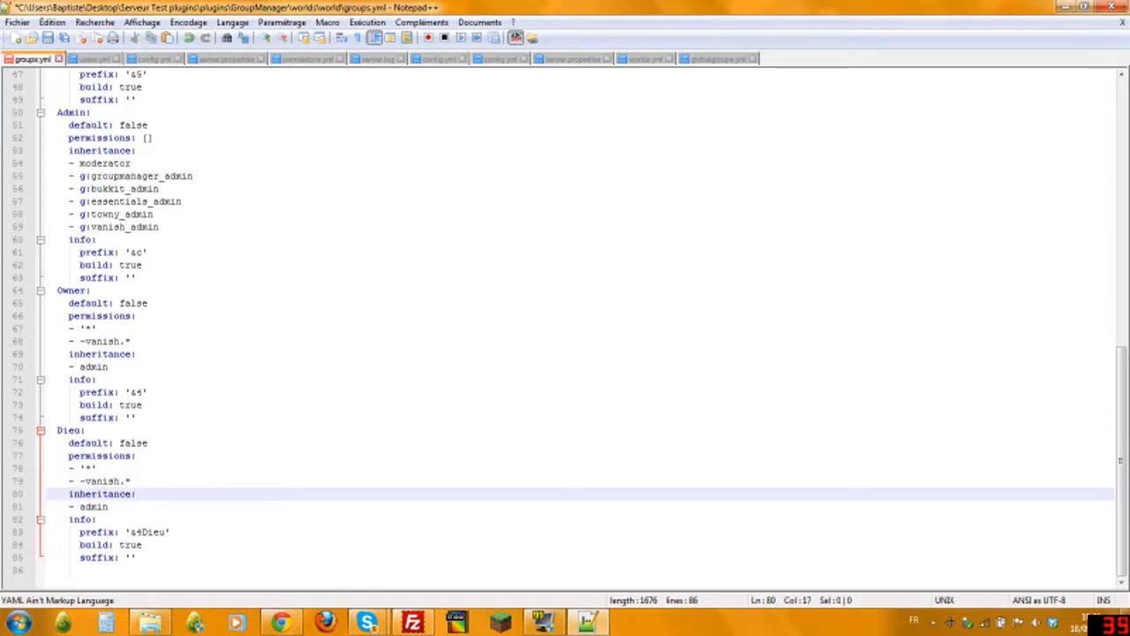
{"action": "left_click", "coordinate": [109, 507]}
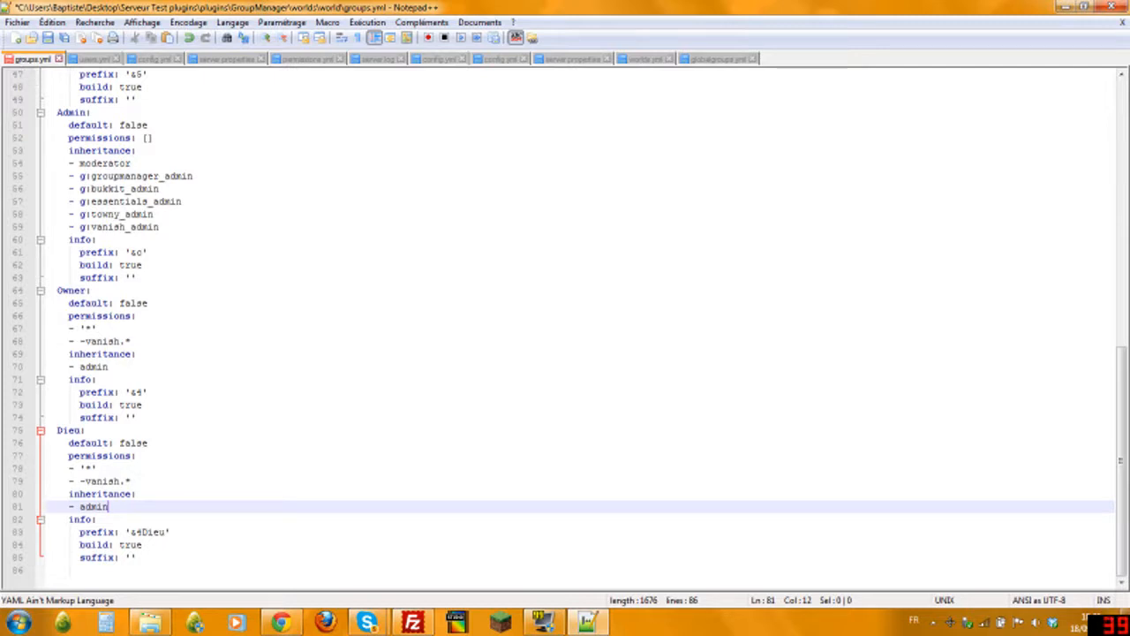
- Save groups.yml and close the editor, returning to the GroupManager worlds folder in Windows Explorer
{"action": "left_click", "coordinate": [48, 37]}
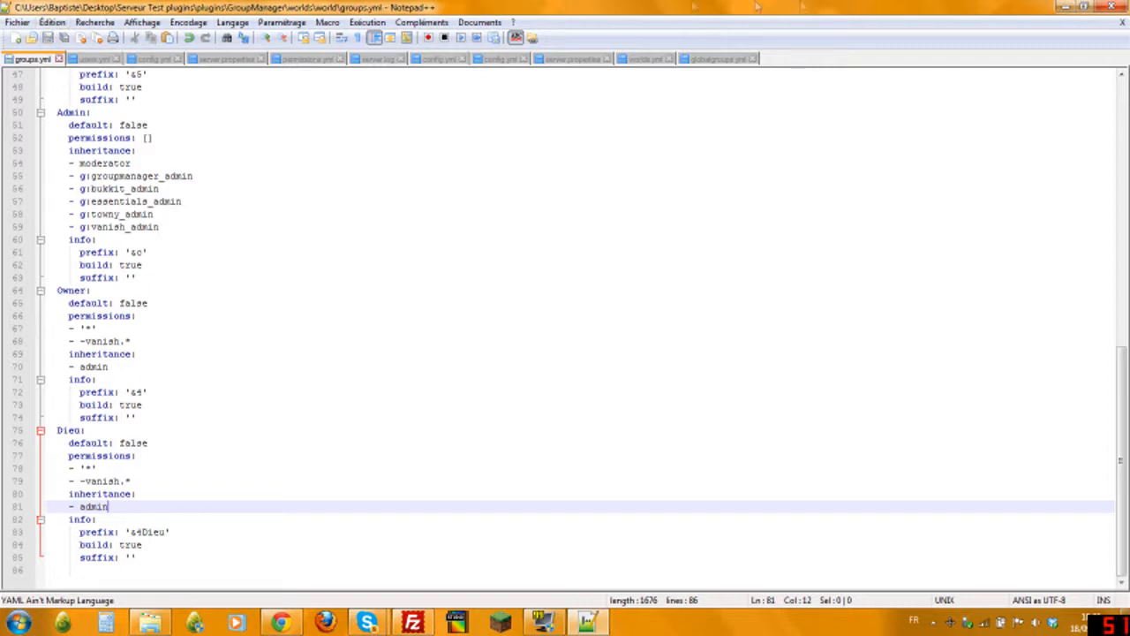
{"action": "left_click", "coordinate": [1114, 6]}
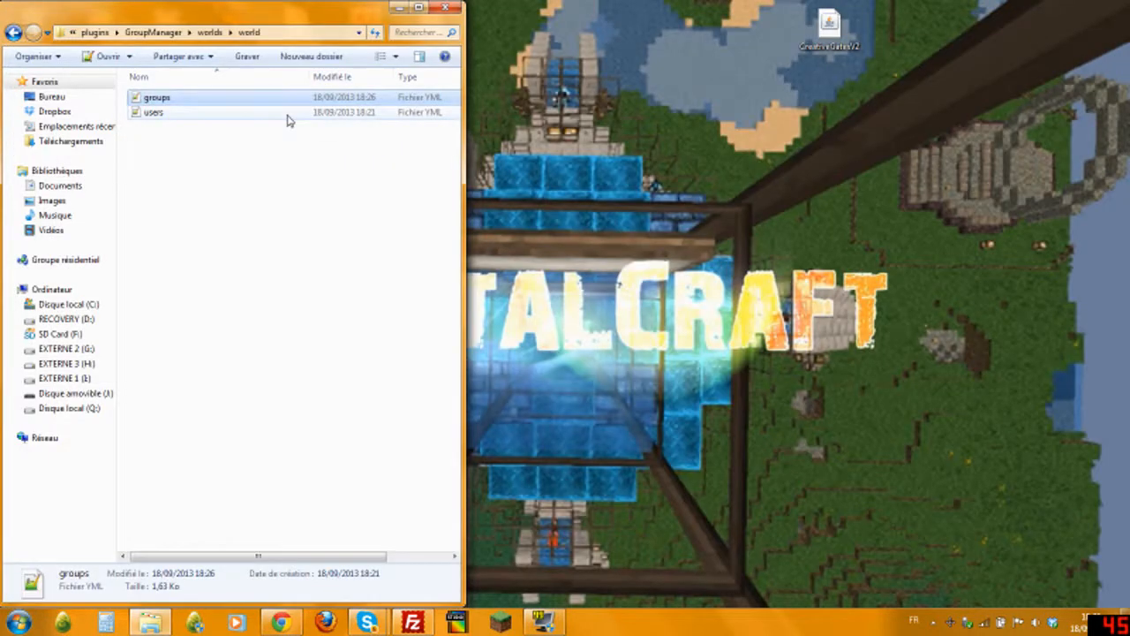
{"action": "left_click", "coordinate": [13, 33]}
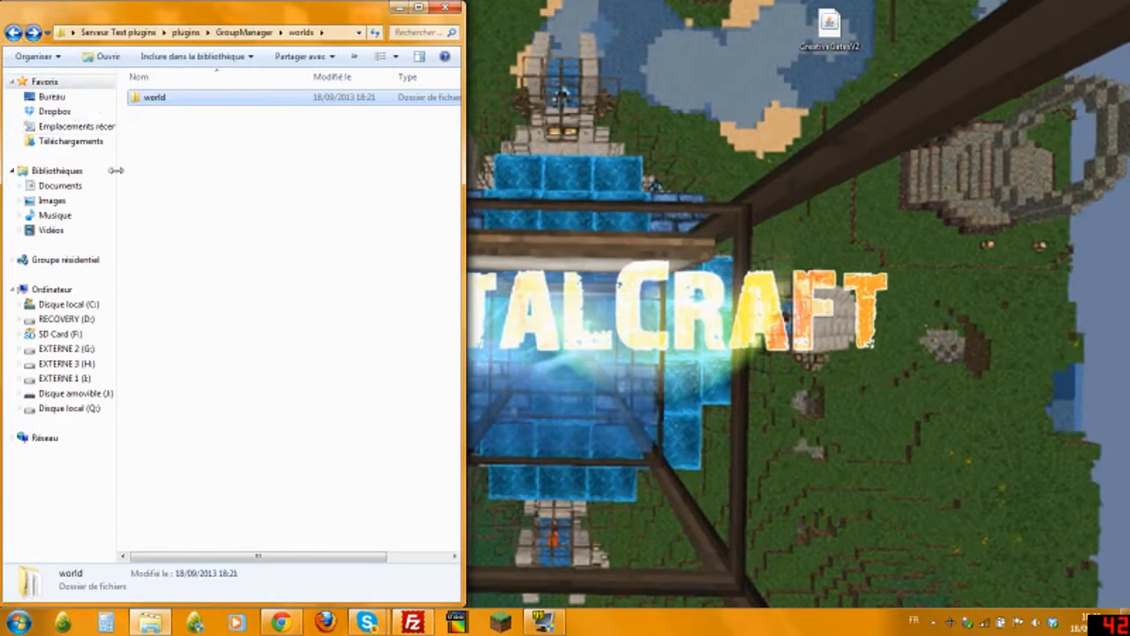
- Return to the Serveur Test plugins folder and launch the server with the RUNN command file
{"action": "left_click", "coordinate": [13, 33]}
{"action": "left_click", "coordinate": [13, 33]}
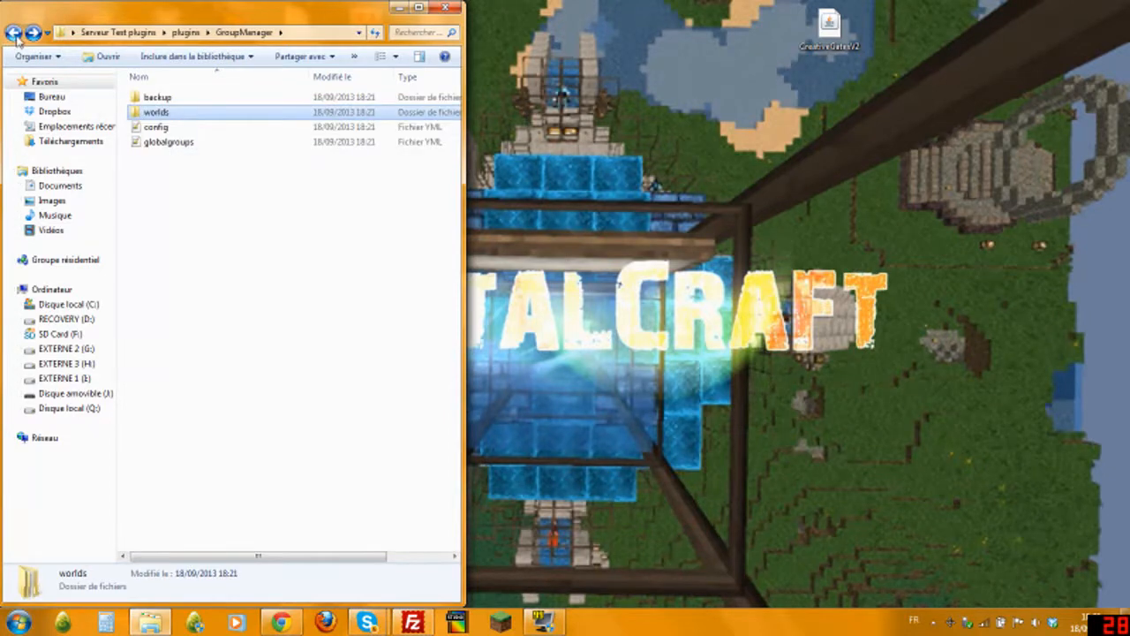
{"action": "left_click", "coordinate": [13, 33]}
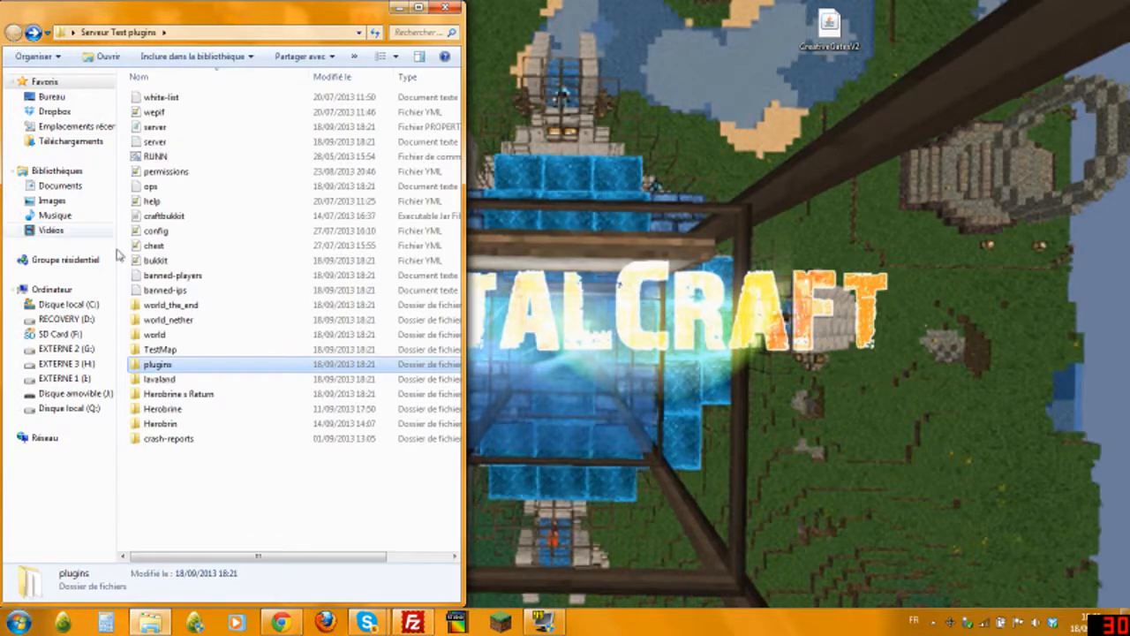
{"action": "left_click", "coordinate": [157, 158]}
{"action": "double_click", "coordinate": [157, 158]}
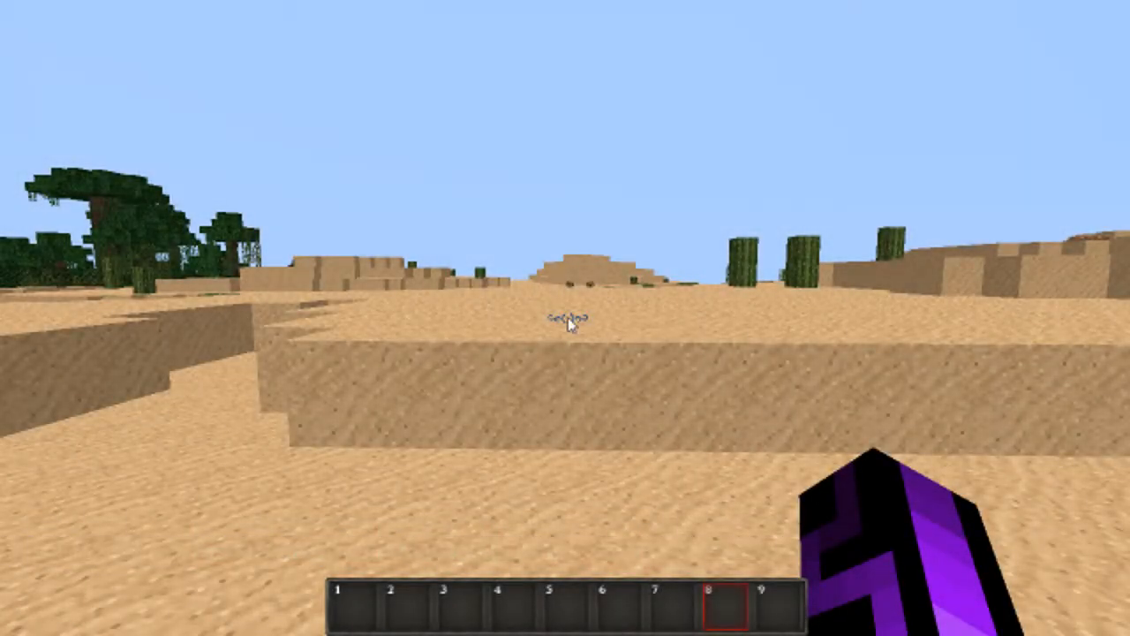
- Run the /manuadd command in the game chat to assign the player's own account to the Dieu group
{"action": "key", "text": "slash"}
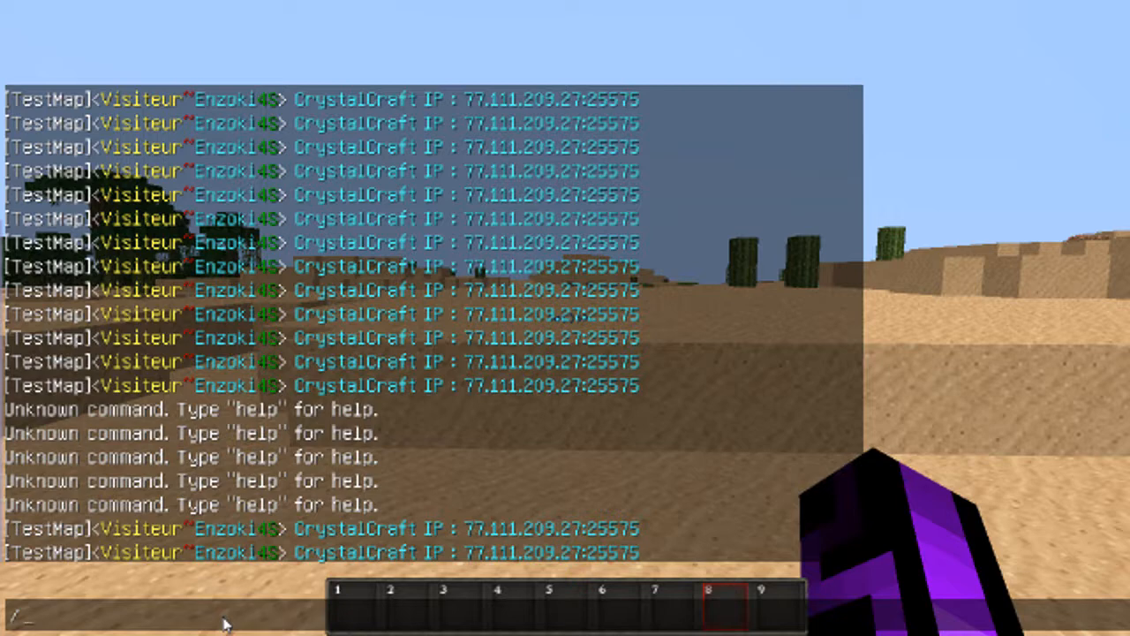
{"action": "type", "text": "manuadd Enzoki4S Dioe"}
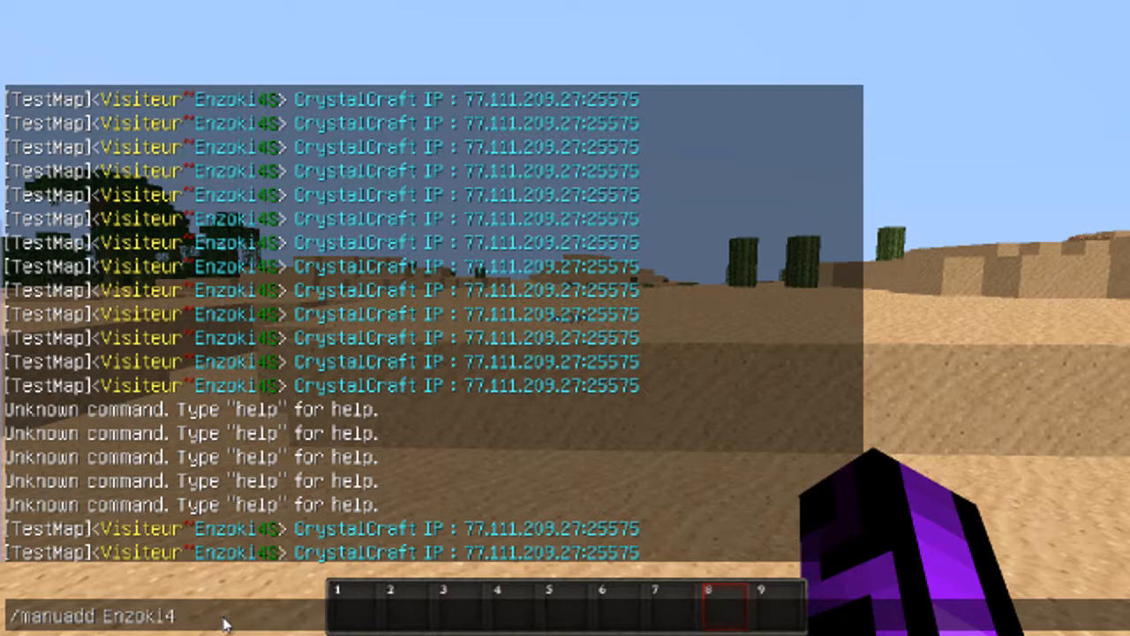
{"action": "key", "text": "BackSpace"}
{"action": "key", "text": "BackSpace"}
{"action": "key", "text": "BackSpace"}
{"action": "type", "text": "eu"}
{"action": "key", "text": "Return"}
- Send the chat message 'Lol' to test the Dieu group's prefix
{"action": "key", "text": "t"}
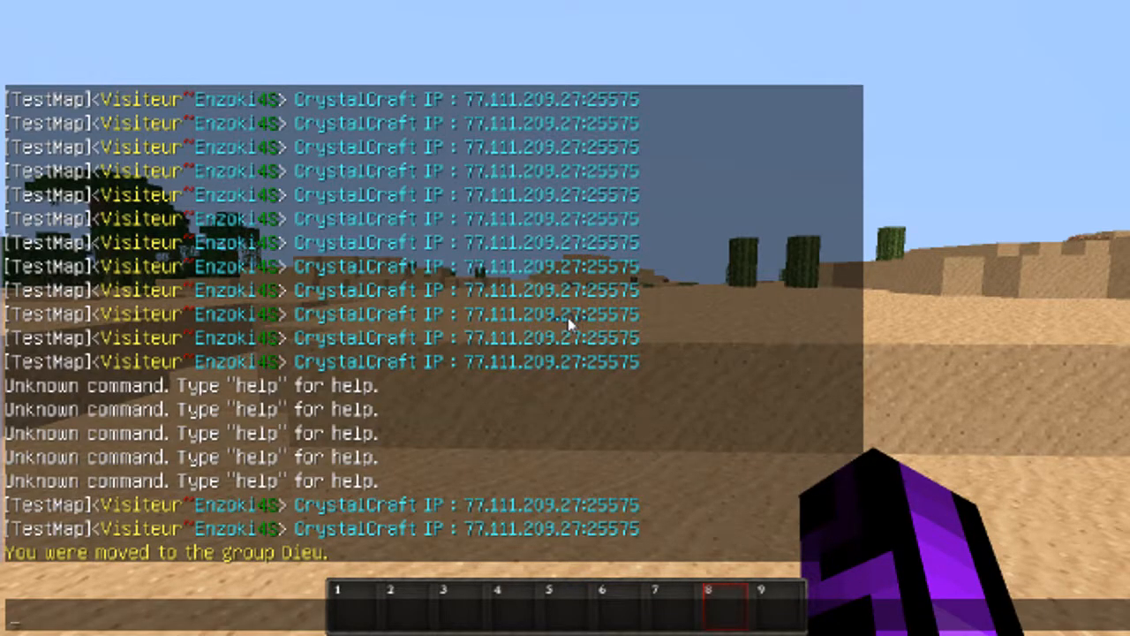
{"action": "type", "text": "Lol"}
{"action": "key", "text": "Return"}
- Begin entering a new server command in the game chat
{"action": "key", "text": "slash"}
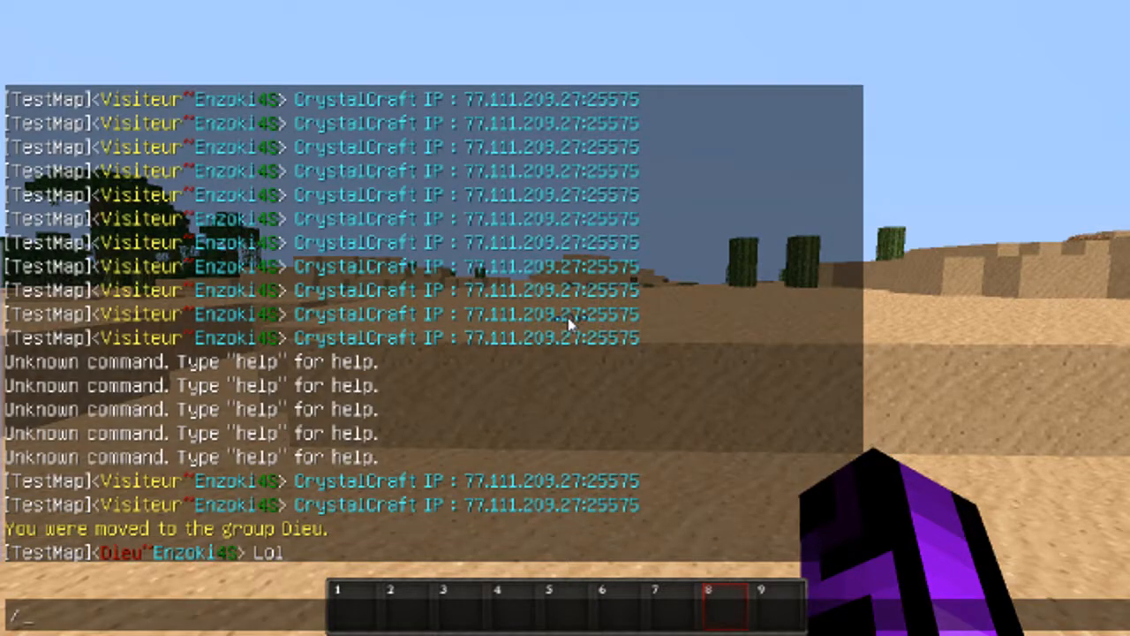